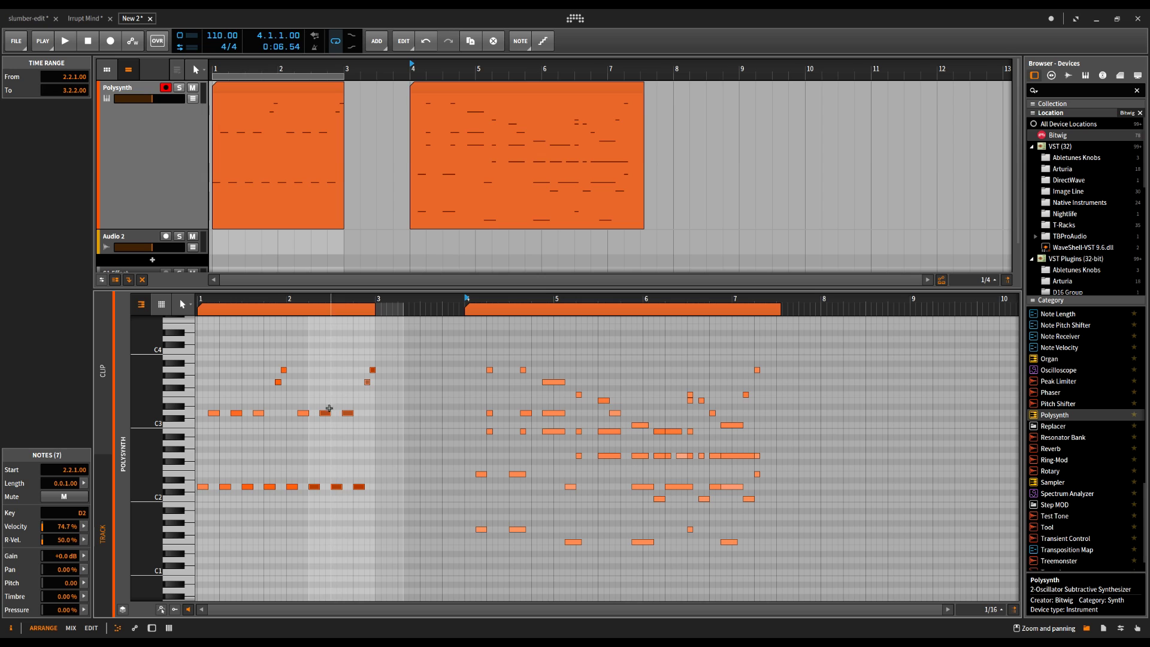
Shift the selected notes in the first clip, then select the opening notes of the second clip and move them into the empty bars after it.
mouse_move(344, 417)
mouse_down()
mouse_move(619, 412)
mouse_move(635, 433)
mouse_move(665, 381)
mouse_move(672, 433)
mouse_move(575, 413)
mouse_move(300, 402)
mouse_move(329, 415)
mouse_up()
drag(463, 365, 563, 486)
drag(451, 423, 956, 415)
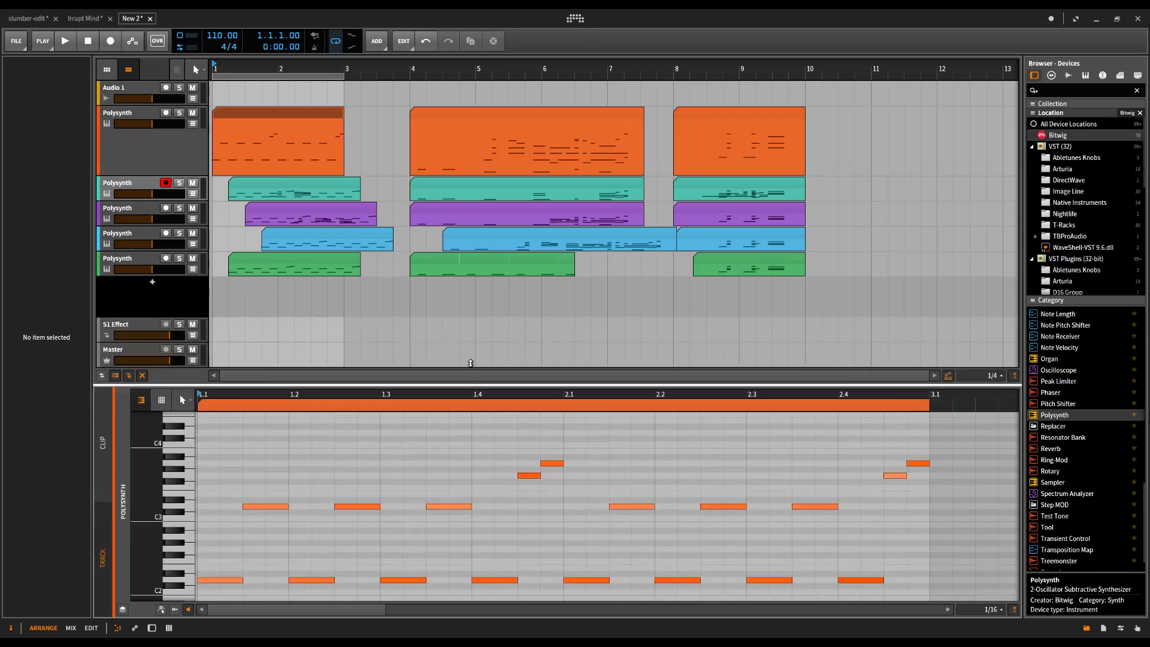
Enlarge the note editor and show the notes of all five Polysynth tracks together in the layered view.
drag(472, 381, 473, 343)
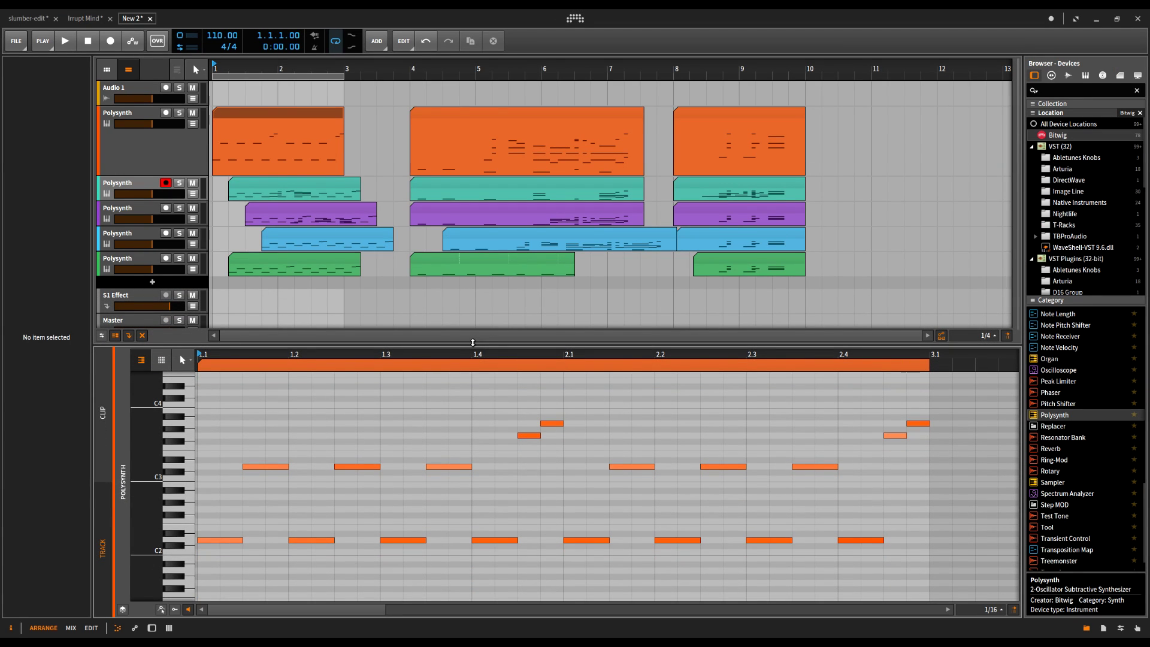
drag(472, 343, 473, 220)
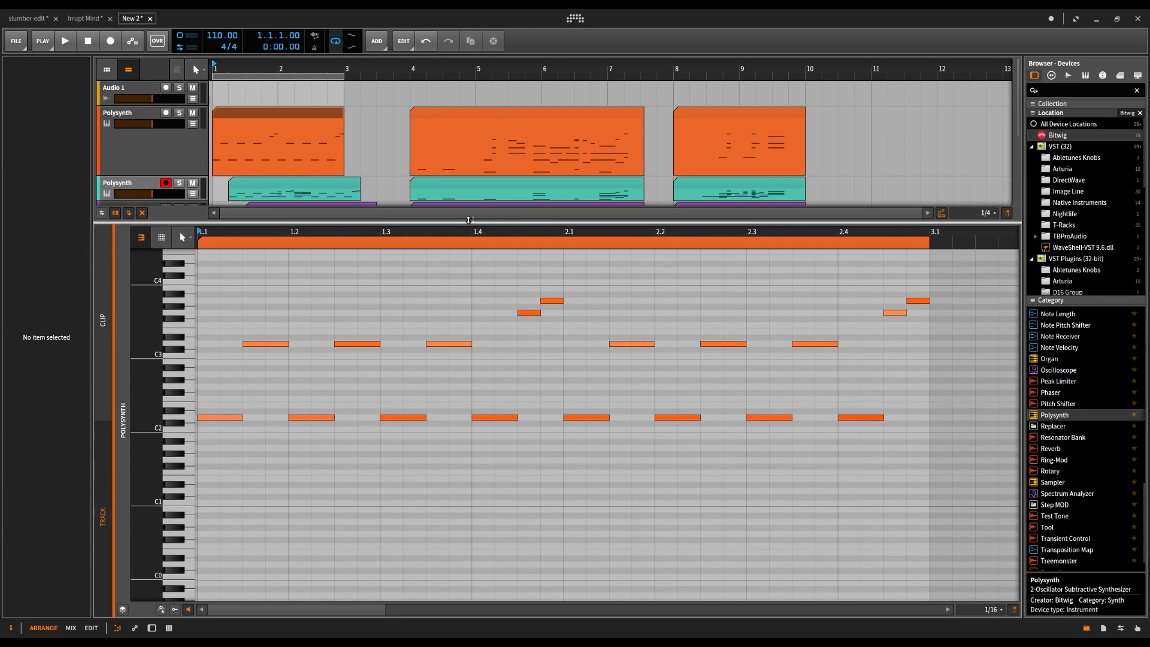
click(123, 610)
click(181, 242)
click(181, 254)
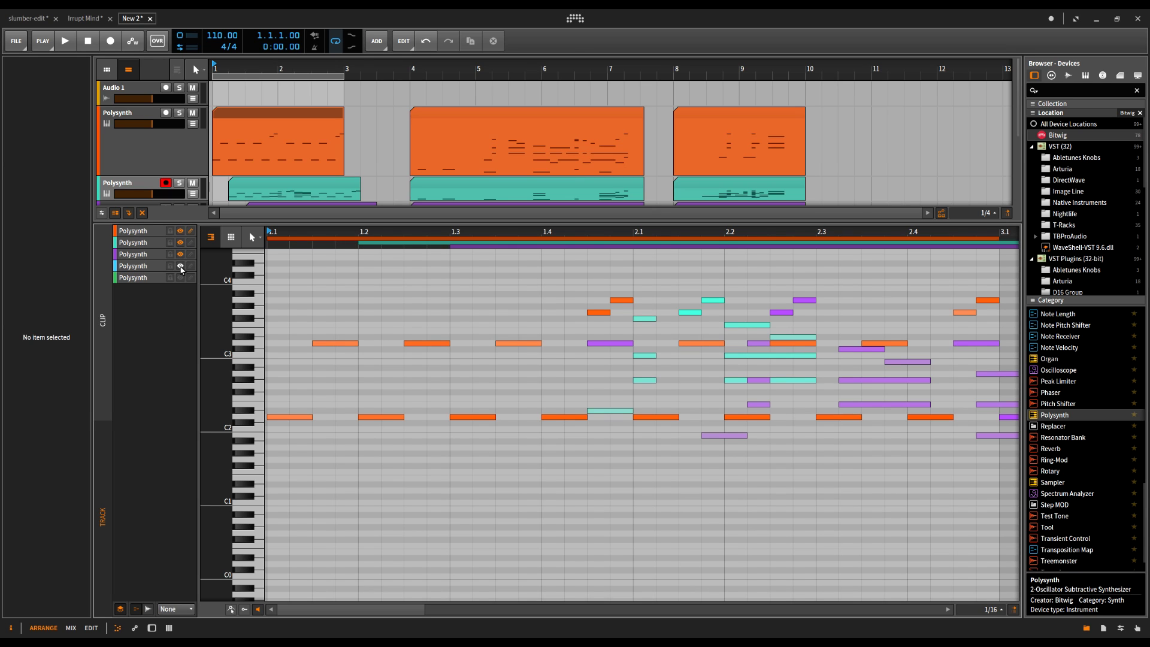
click(180, 266)
click(180, 278)
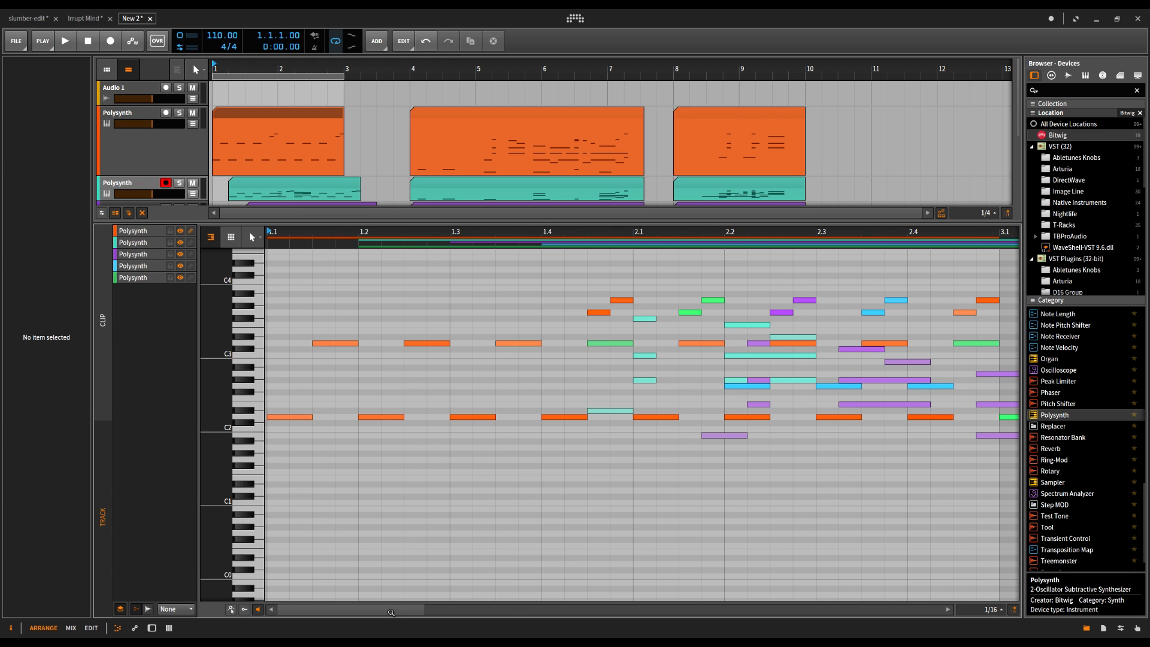
Select the notes of all layers in the area between 1.4.4 and 2.3.2.
scroll(424, 594, right, 5)
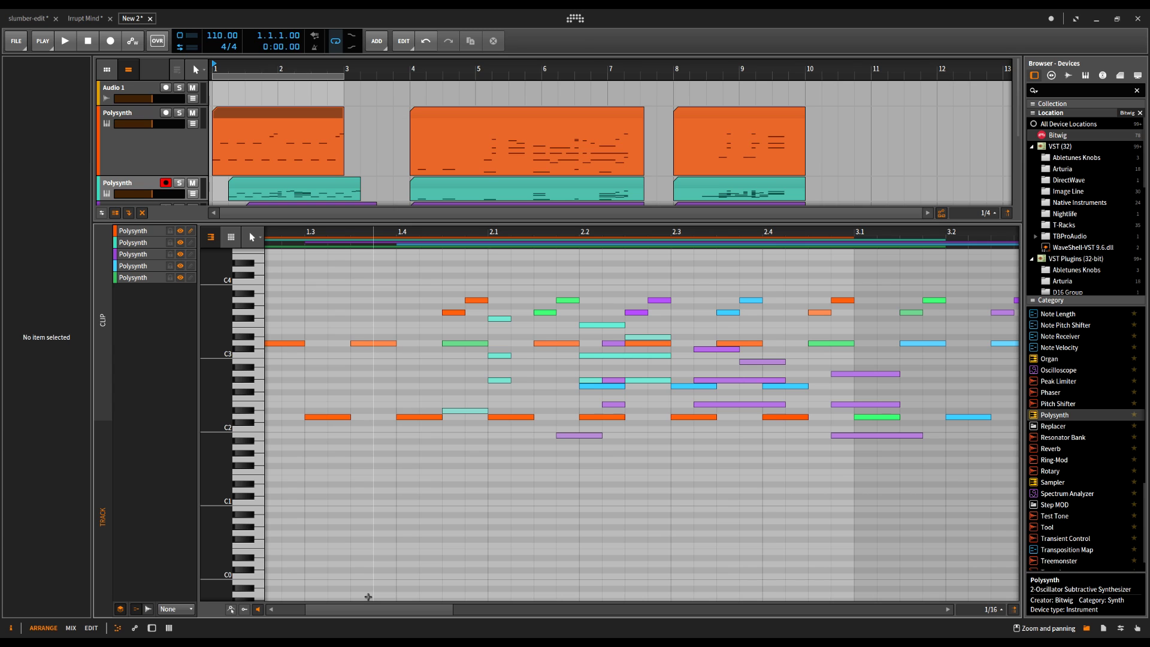
drag(475, 311, 576, 485)
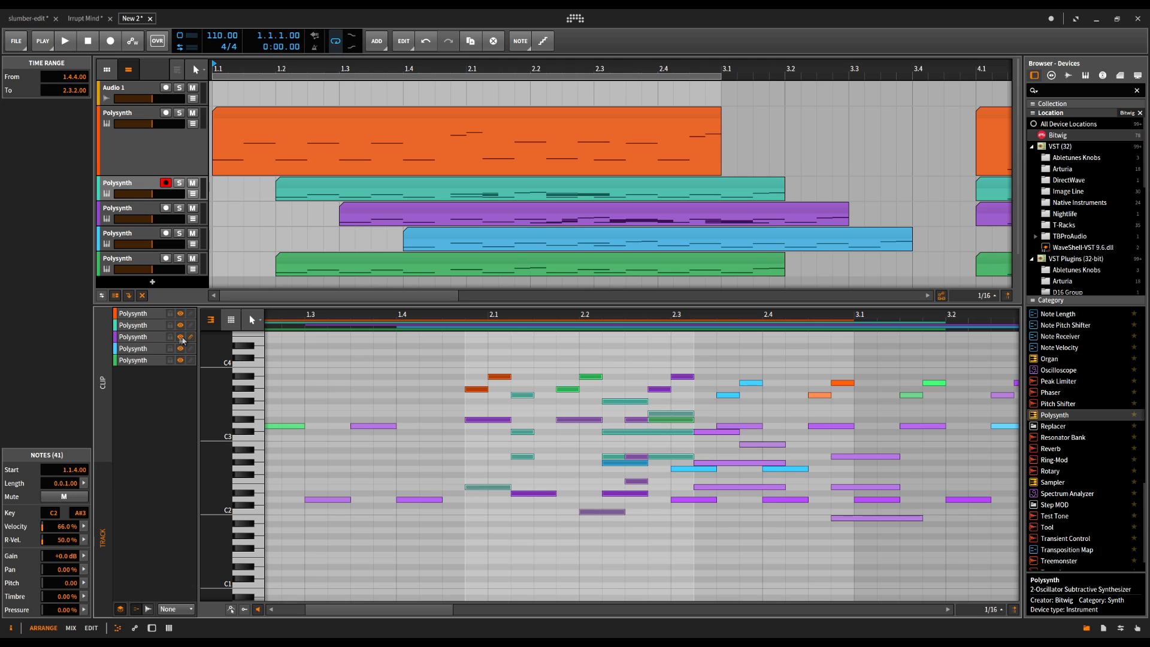
Make the purple Polysynth layer active and draw new notes with the Pen tool around the existing ones between 1.3 and 3.1.
click(135, 342)
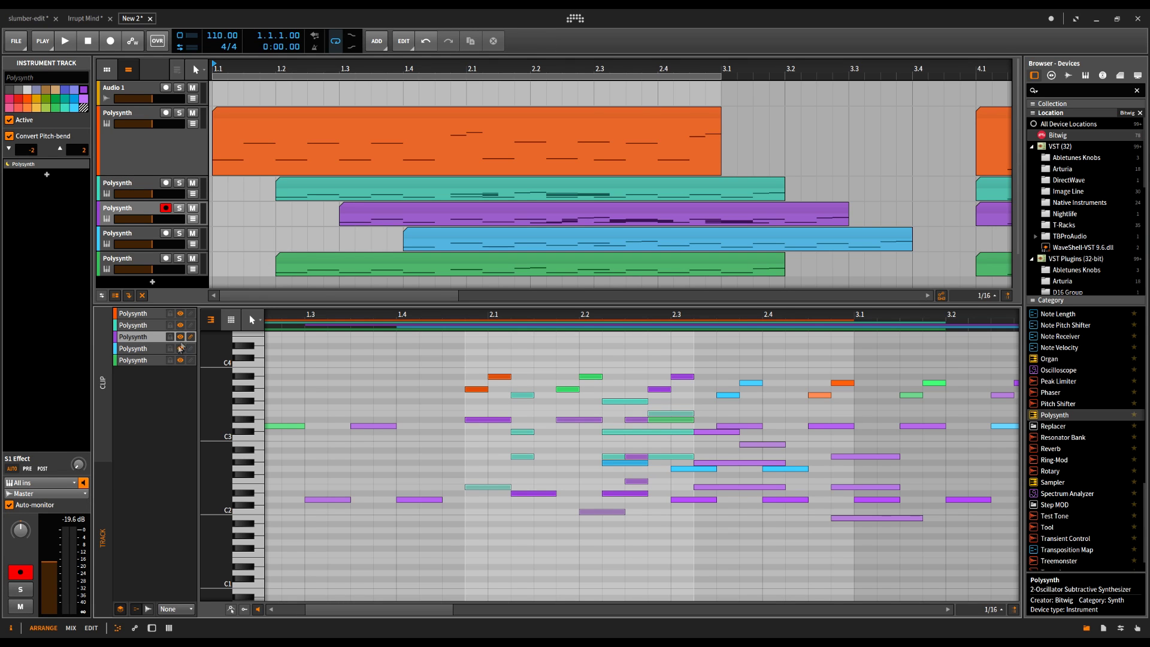
right_click(331, 355)
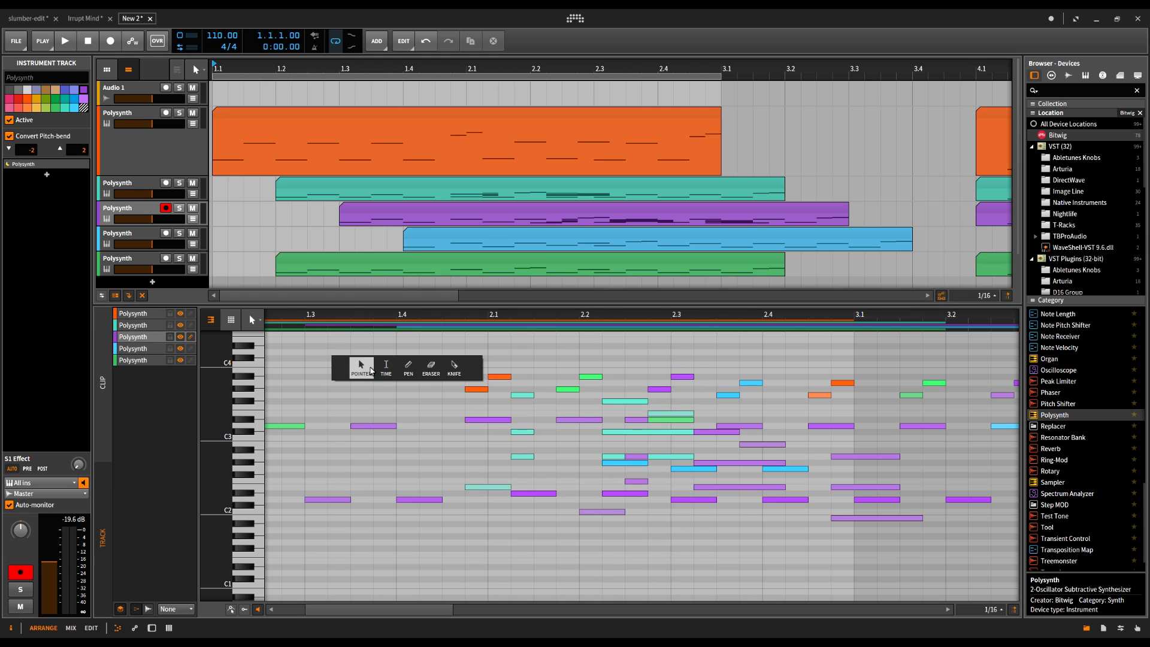
click(402, 371)
mouse_move(354, 365)
mouse_down()
mouse_move(441, 364)
mouse_move(509, 389)
mouse_up()
drag(422, 438, 509, 438)
drag(514, 518, 599, 518)
drag(628, 542, 713, 542)
drag(537, 352, 713, 359)
mouse_move(720, 359)
mouse_down()
mouse_move(803, 358)
mouse_move(875, 382)
mouse_up()
drag(786, 400, 875, 401)
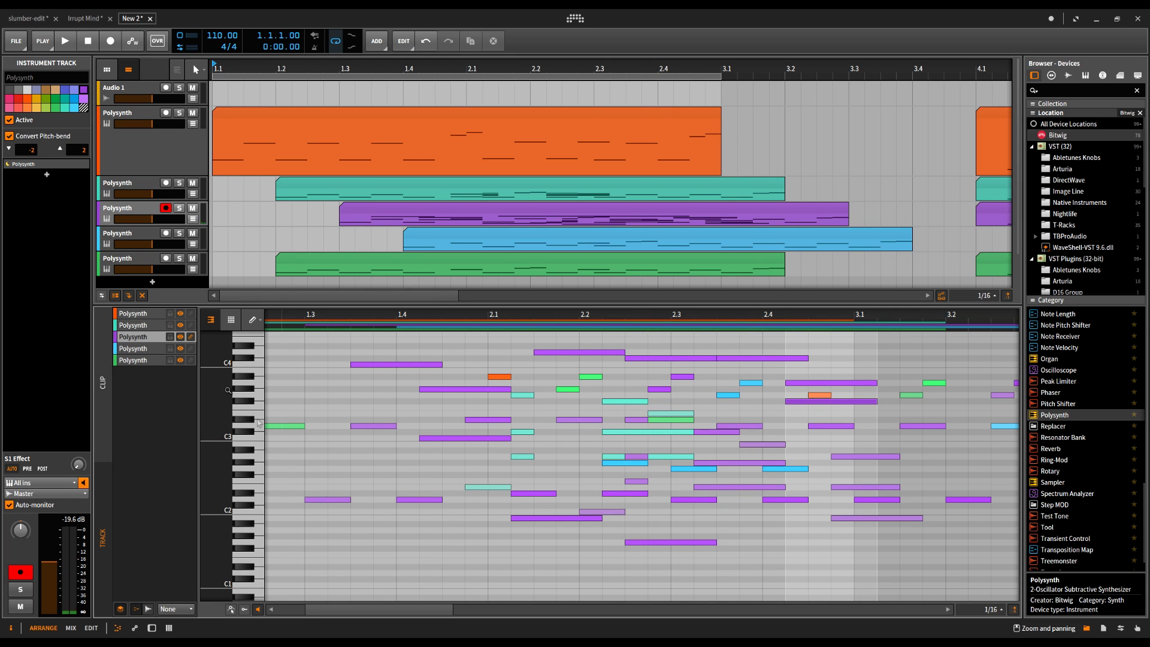
Lock every layer except the teal Polysynth, then select the teal notes and move them down in pitch.
click(133, 325)
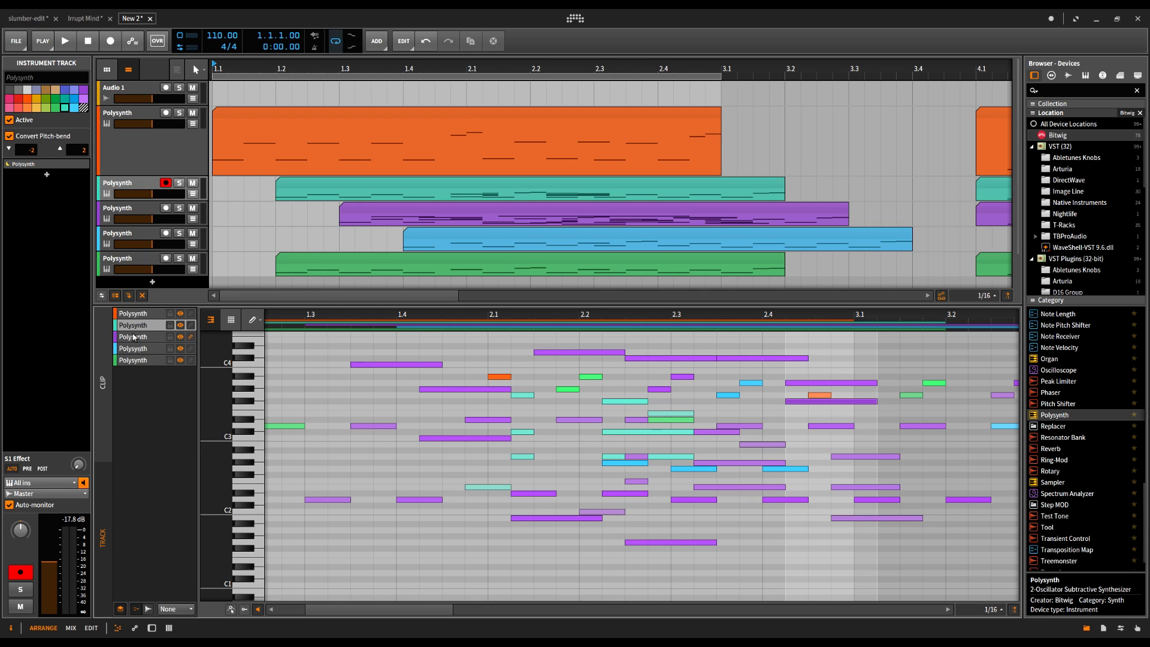
click(170, 337)
click(170, 348)
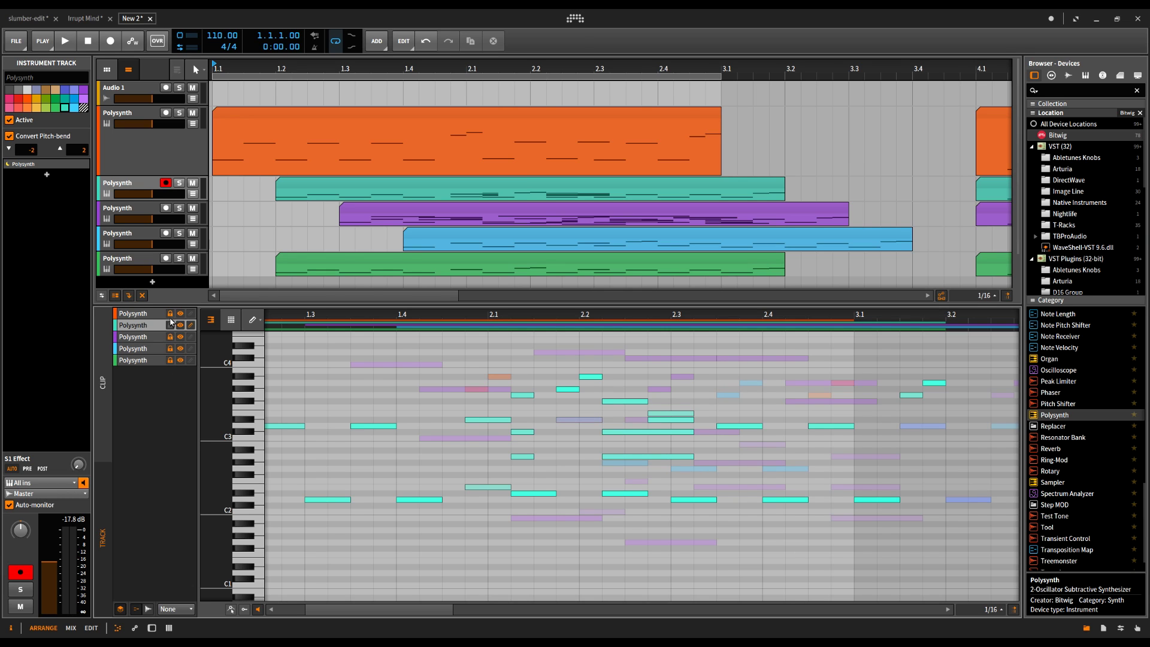
key(1)
drag(305, 368, 695, 509)
mouse_move(529, 466)
mouse_down()
mouse_move(552, 471)
mouse_move(533, 488)
mouse_up()
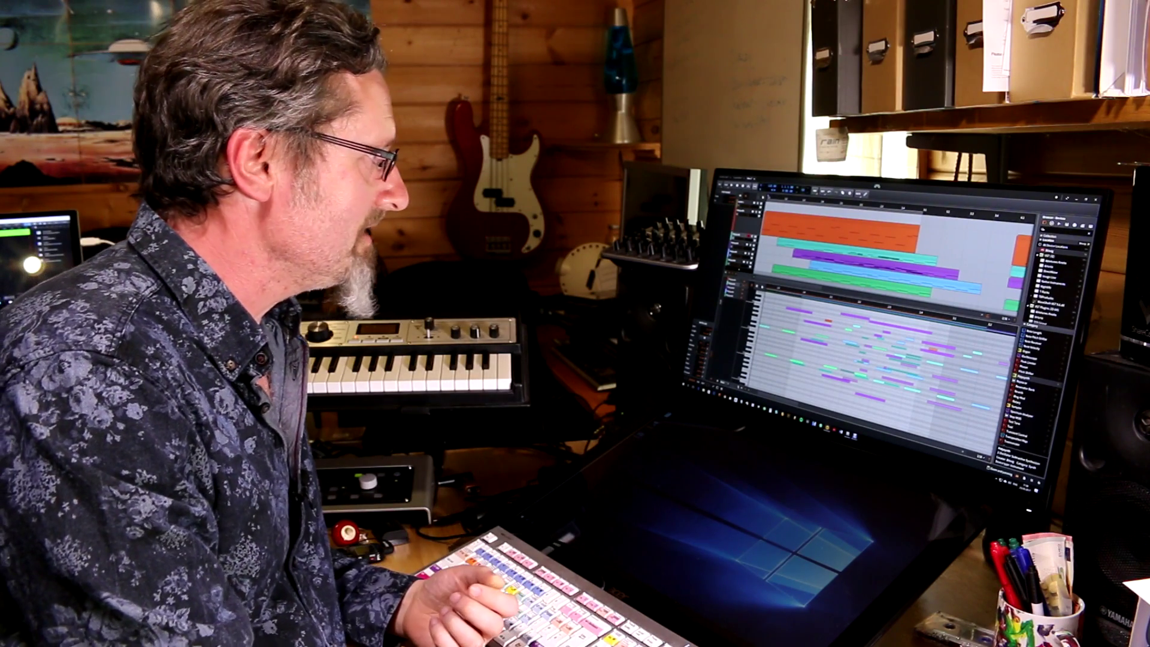
Display the 105bpm Bb7 BR Funky 6 audio as the reference waveform behind the layered notes and reduce the note editor's height.
drag(871, 302, 865, 345)
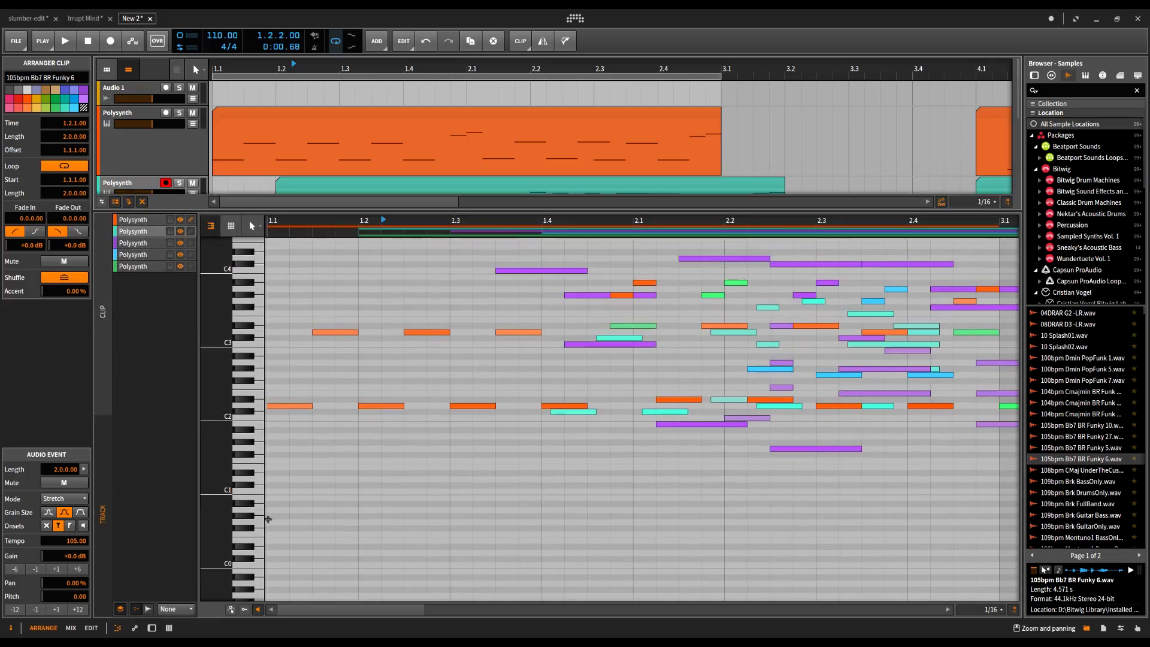
click(177, 611)
click(179, 631)
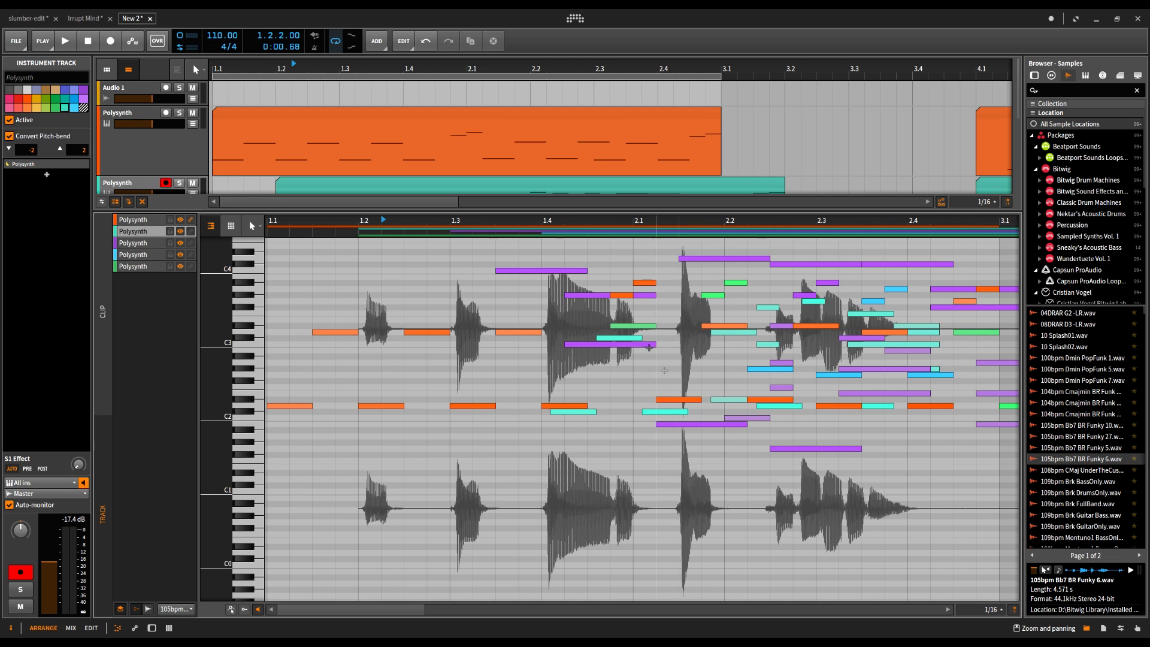
drag(643, 210, 627, 308)
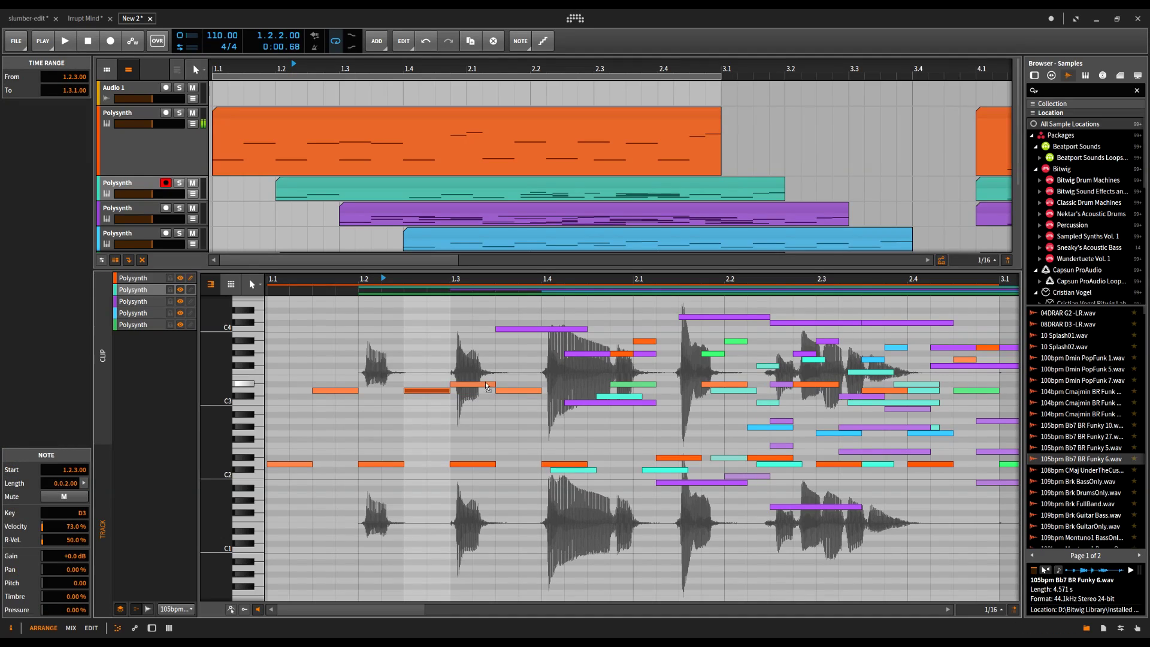
Move the orange D3 note from 1.2.3 up onto the waveform hit at 1.3, and nudge the D2 note there to line up with it.
drag(487, 386, 484, 363)
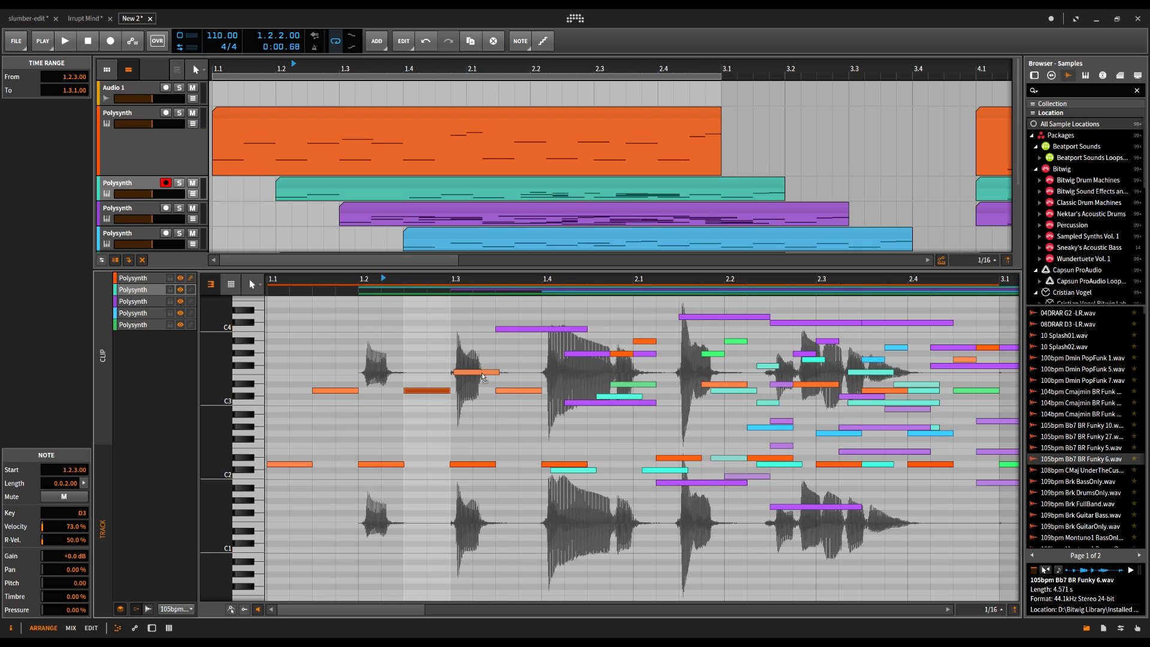
click(485, 376)
click(468, 465)
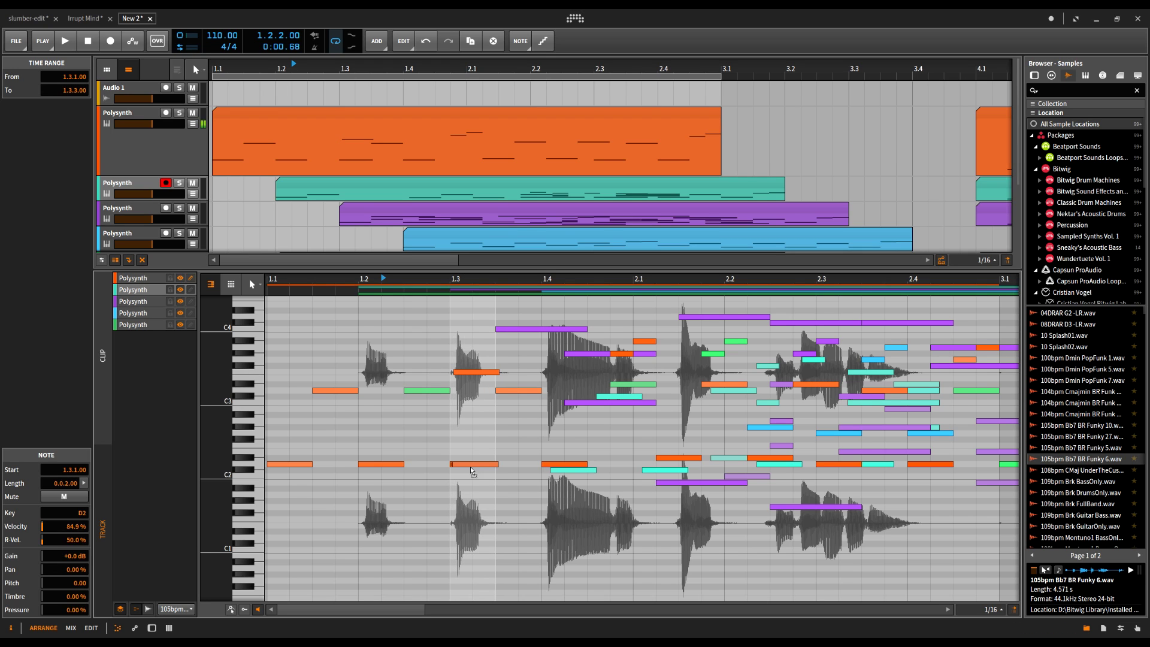
drag(476, 472, 481, 472)
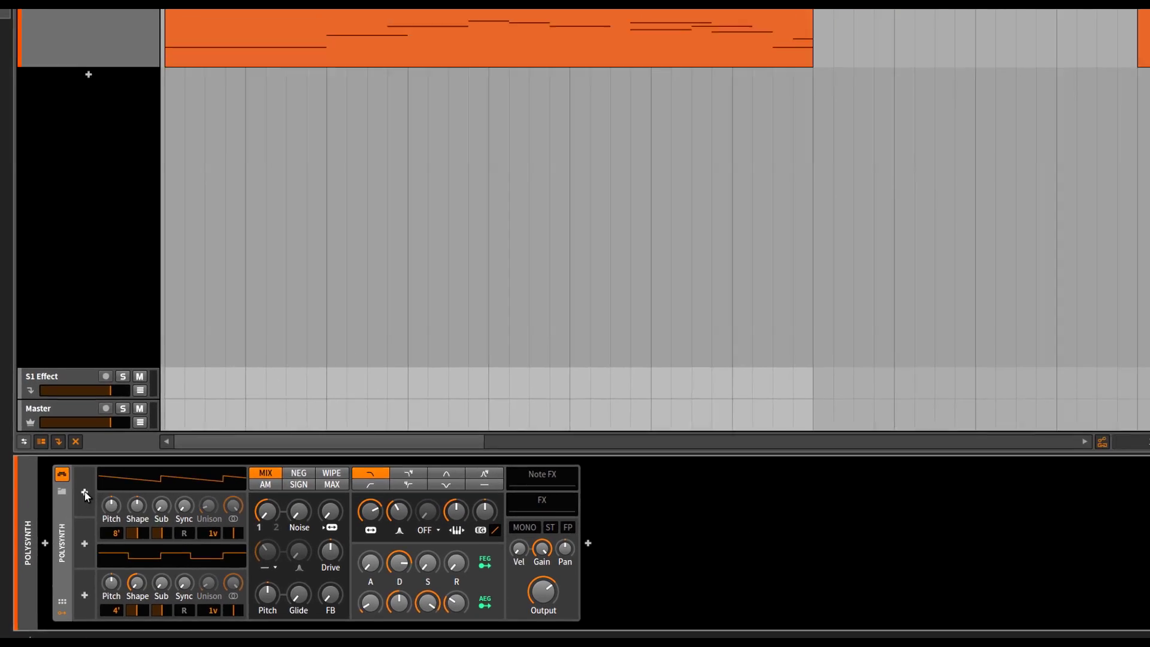
Insert an Expressions modulator into the Polysynth and assign its velocity output to the Vel parameter.
click(85, 493)
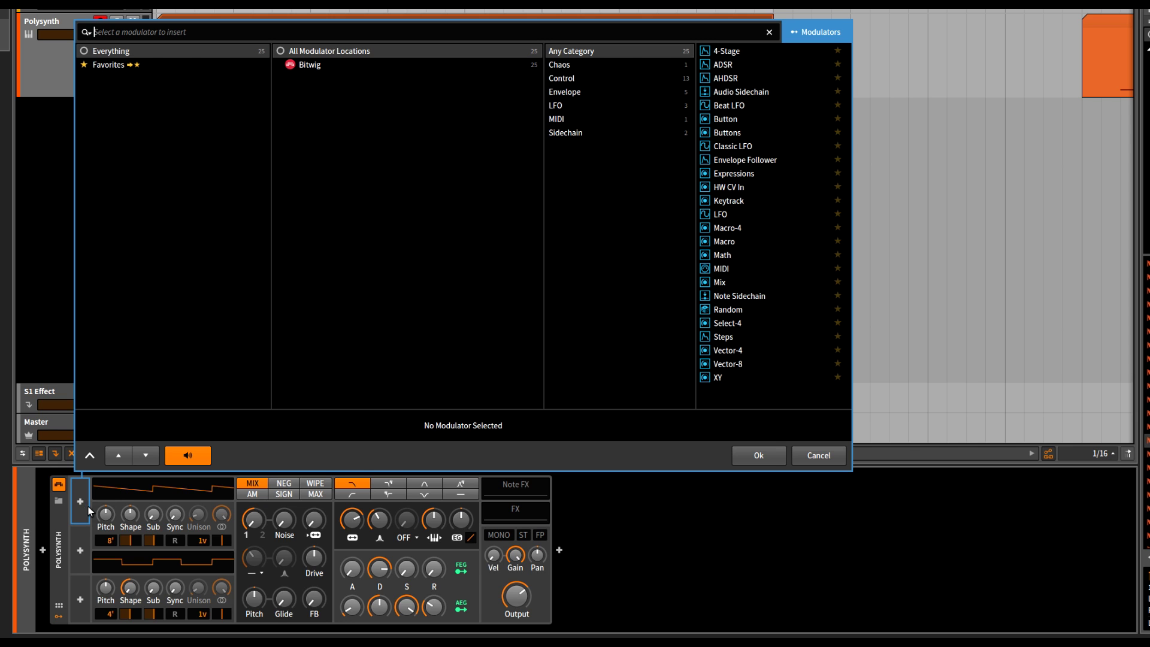
double_click(731, 173)
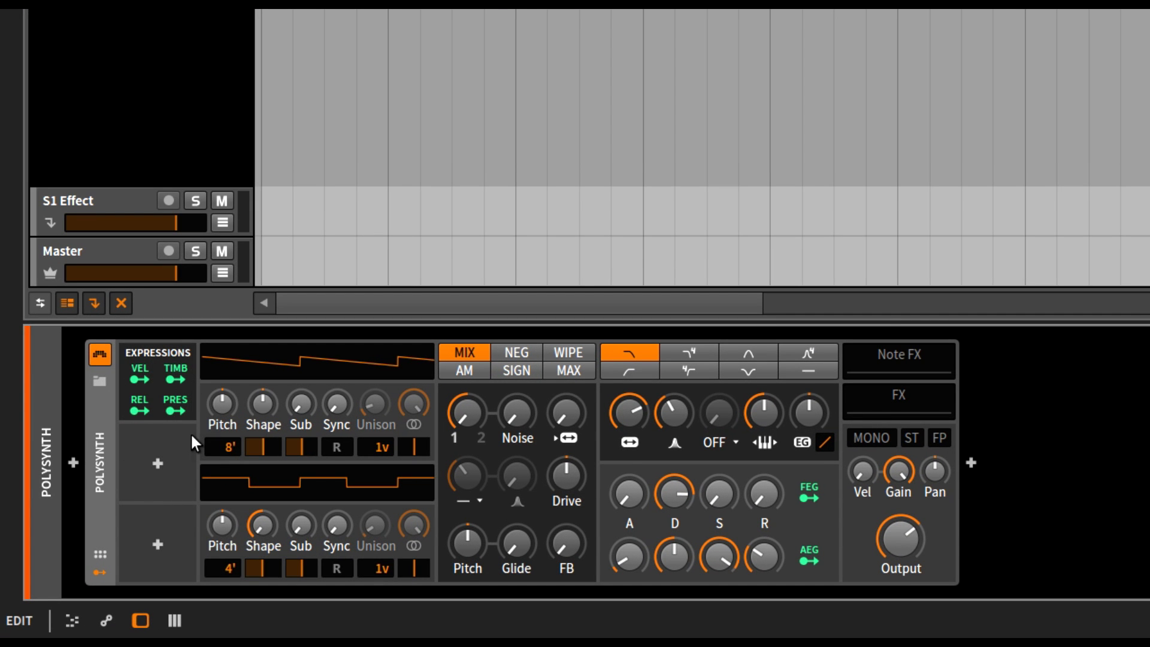
click(141, 383)
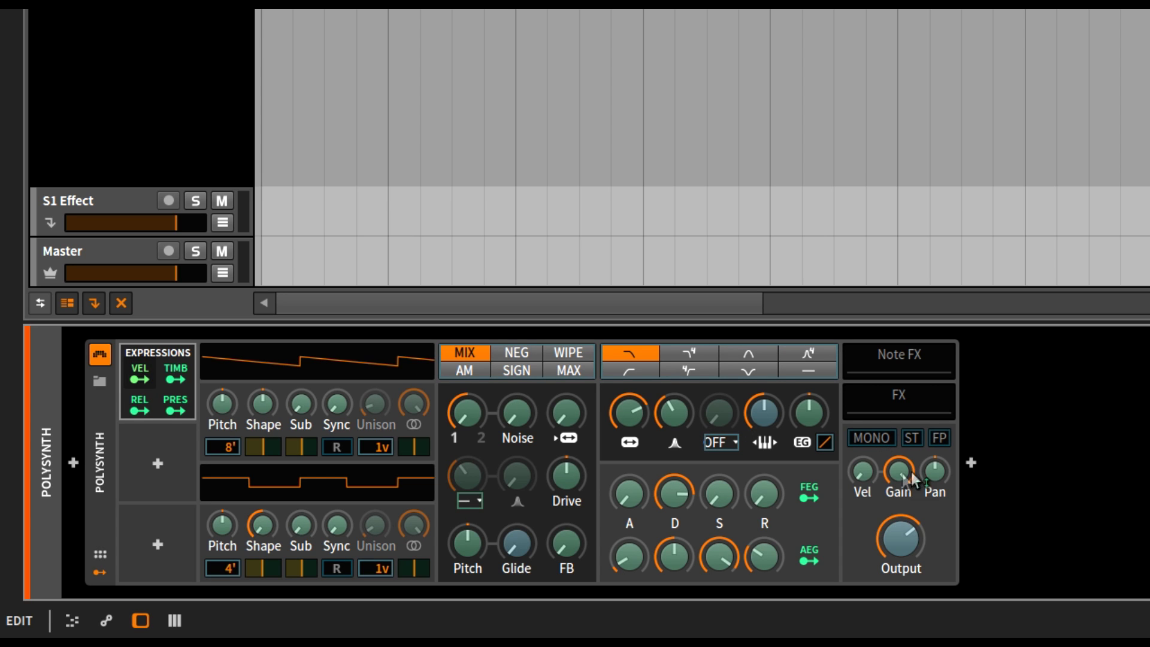
drag(866, 471, 864, 472)
Assign the Expressions modulator's timbre output to the Polysynth's filter cutoff and leave the mapping mode.
click(176, 380)
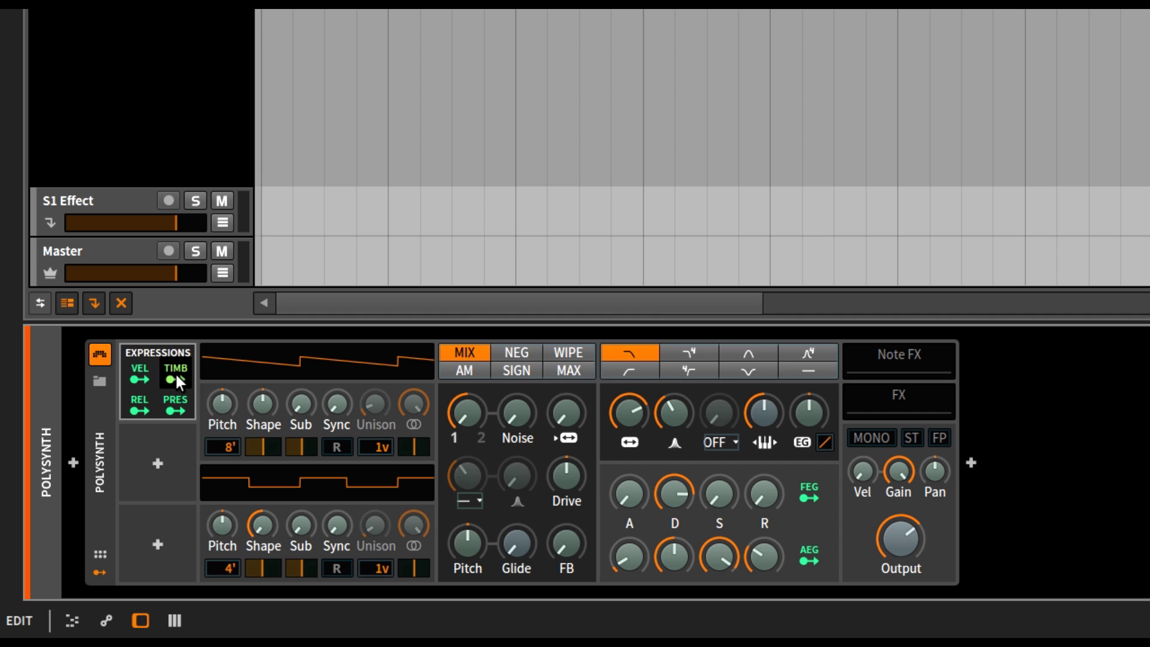
drag(624, 412, 625, 411)
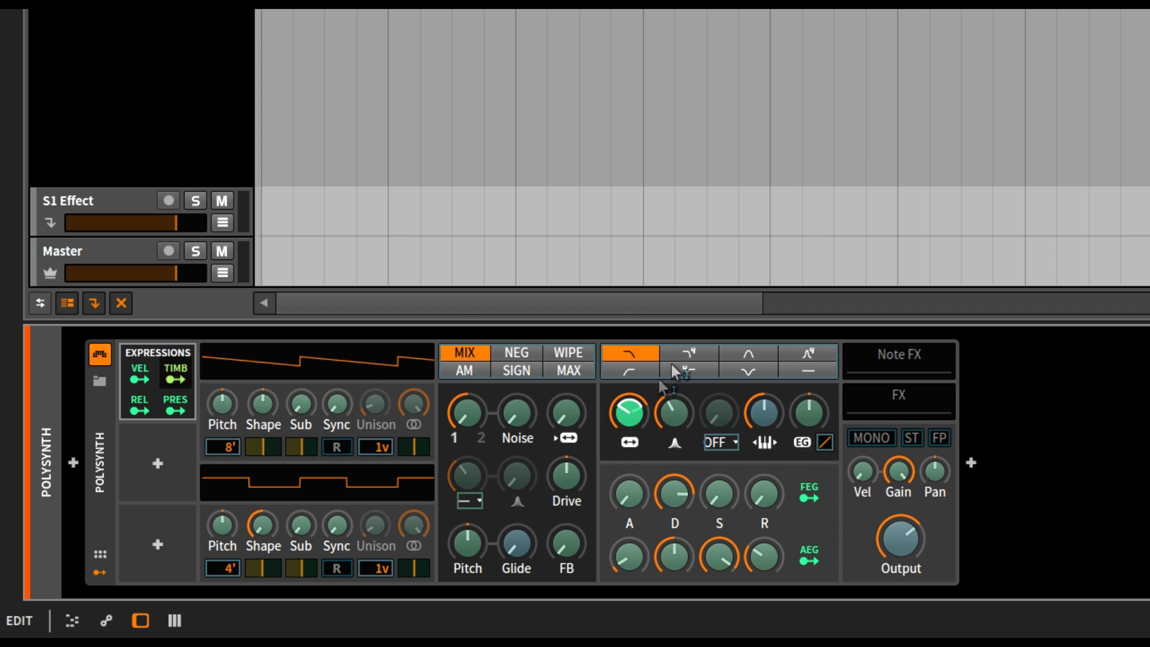
key(Escape)
drag(509, 421, 524, 408)
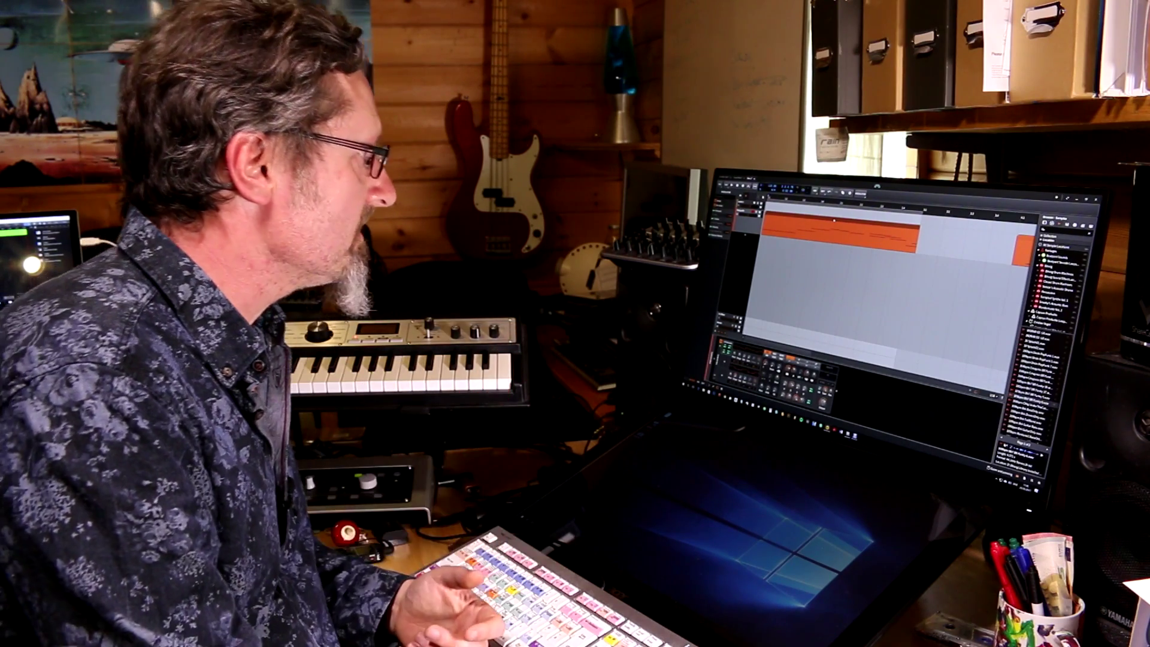
Open the Polysynth clip in the note editor, show the velocity expression lane and enlarge the editor.
key(e)
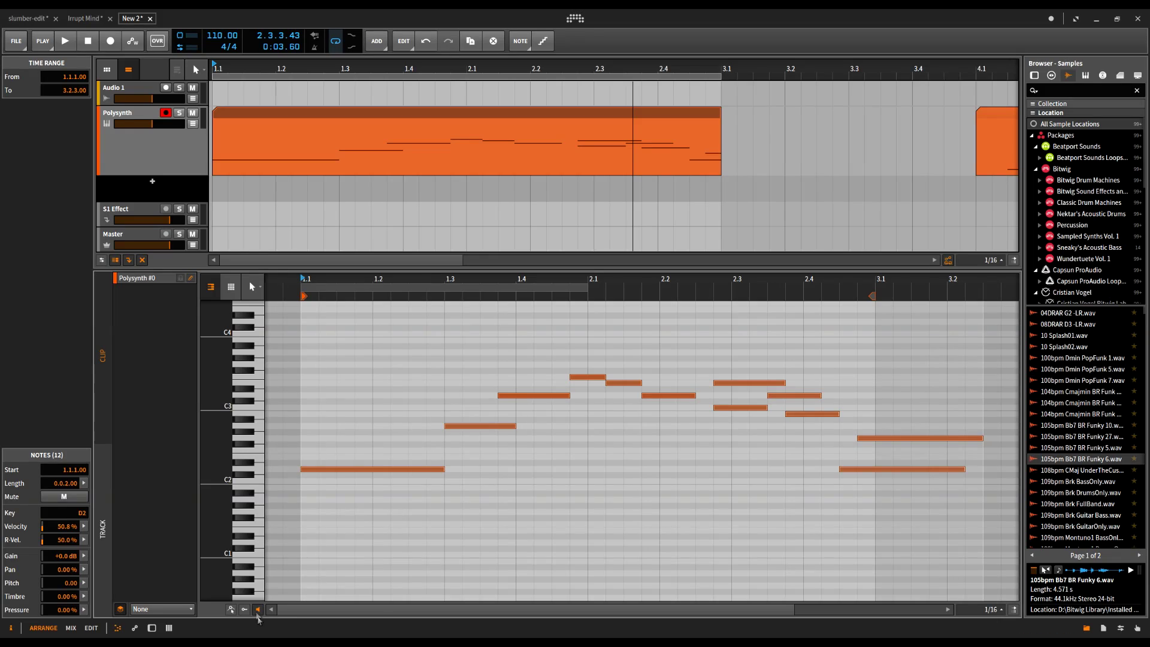
click(244, 610)
drag(579, 269, 579, 139)
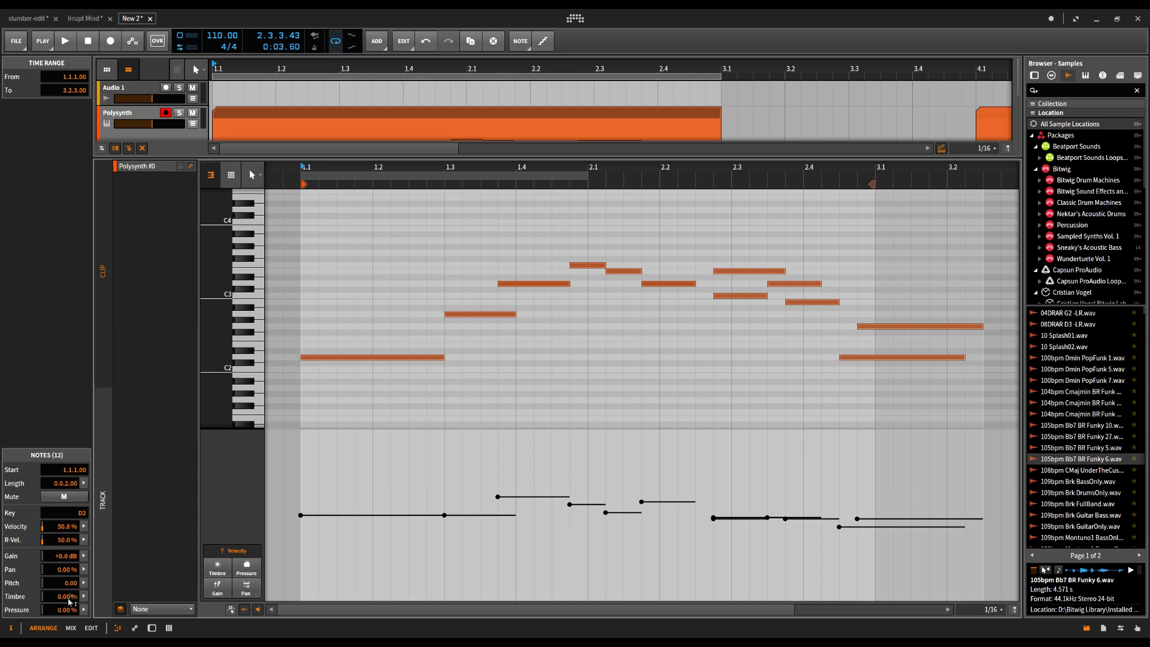
Use the velocity histogram to spread the selected notes' velocities and set their mean to 66.9 %, and play the clip to audition them.
click(84, 526)
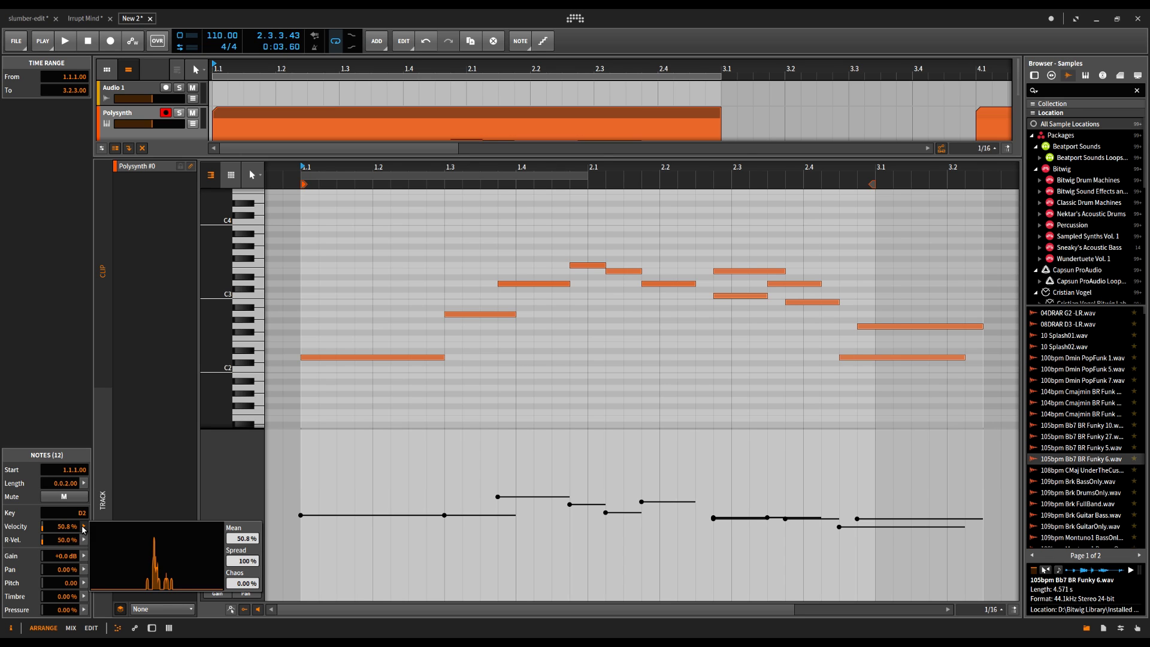
mouse_move(247, 542)
mouse_down()
mouse_move(248, 515)
mouse_move(248, 579)
mouse_move(248, 502)
mouse_move(243, 575)
mouse_move(243, 551)
mouse_up()
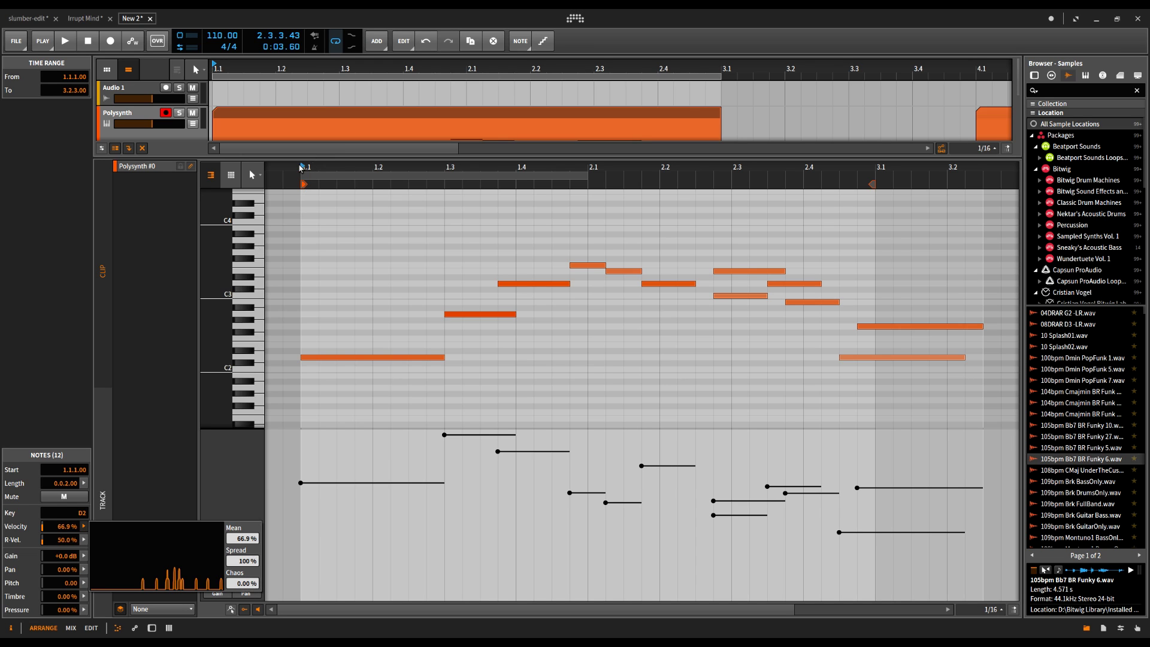
key(space)
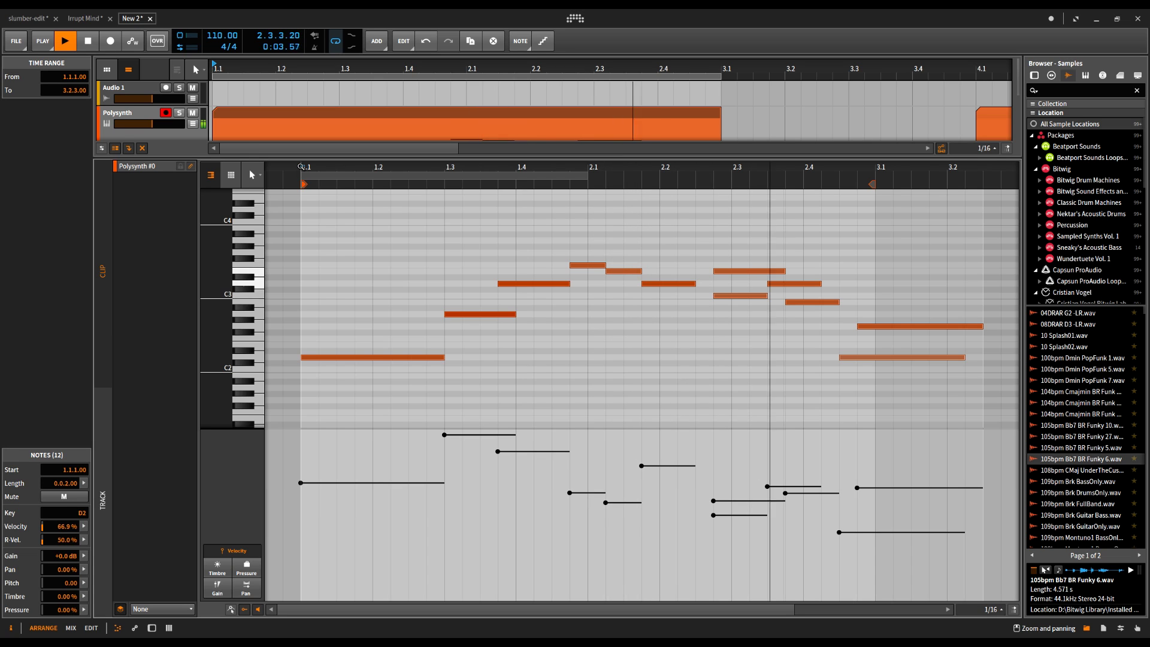
key(space)
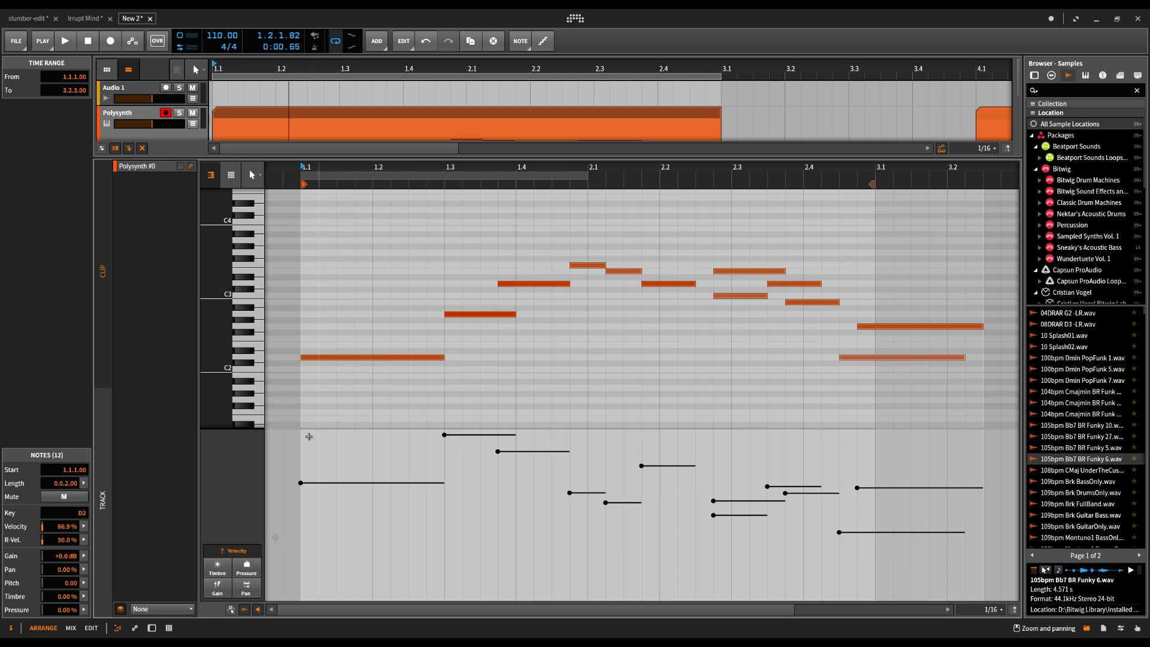
Show the Timbre expression and draw a rise to 72.9 % on the first note, a fall on the second and a rise on the third.
click(220, 571)
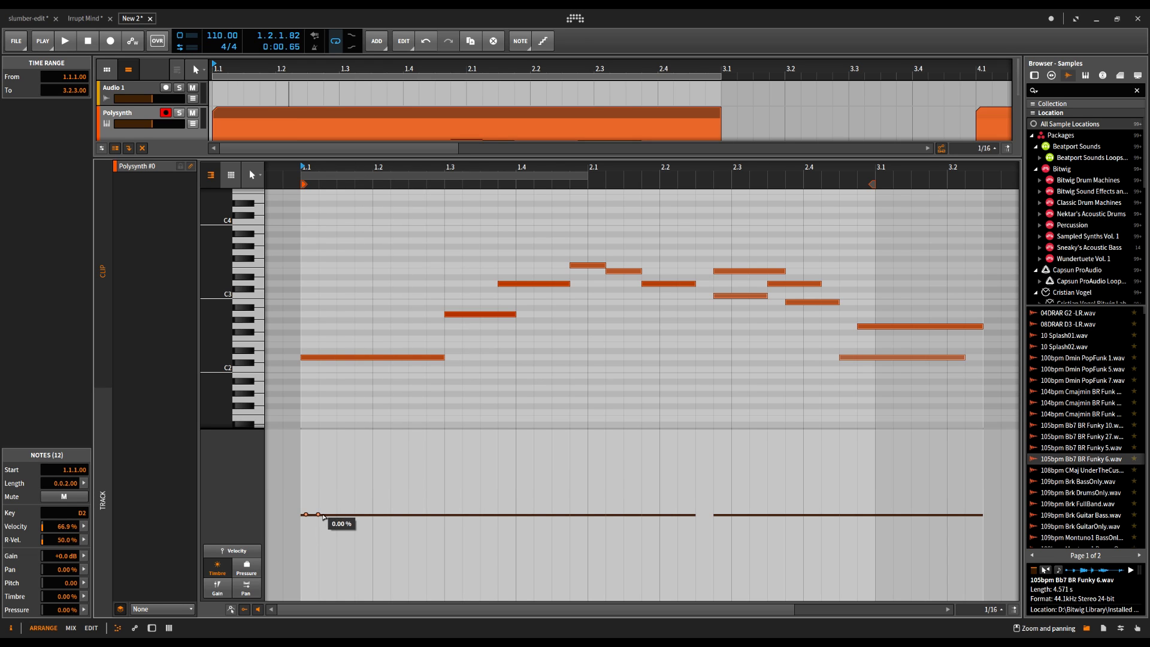
drag(318, 516, 426, 454)
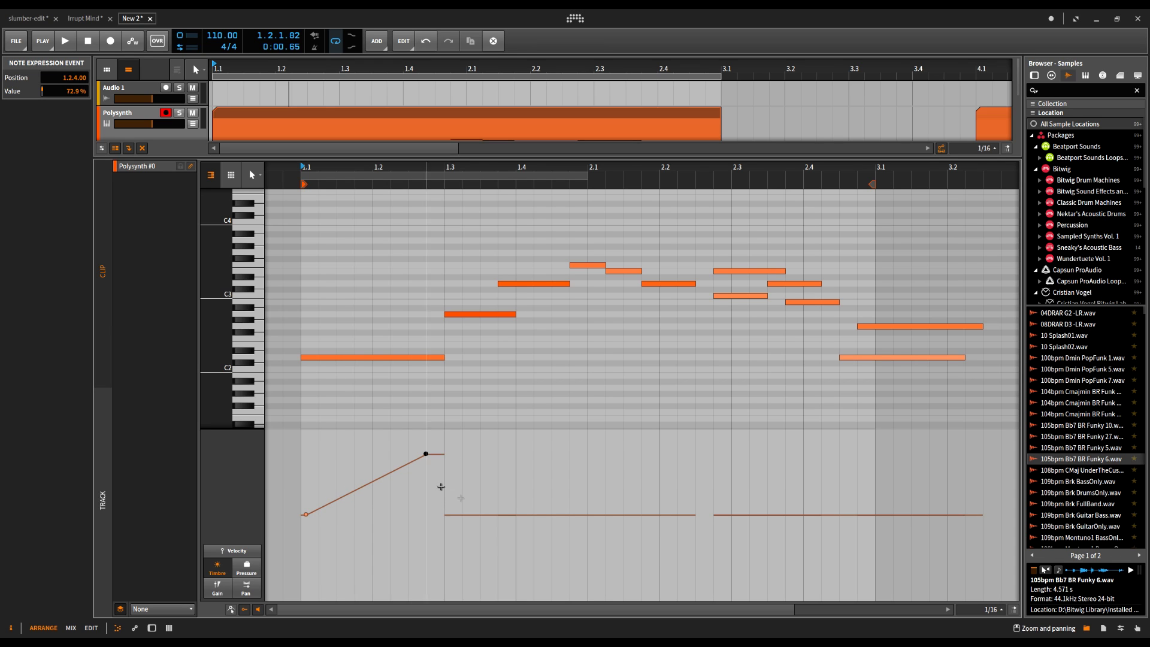
drag(490, 517, 498, 555)
drag(498, 514, 515, 472)
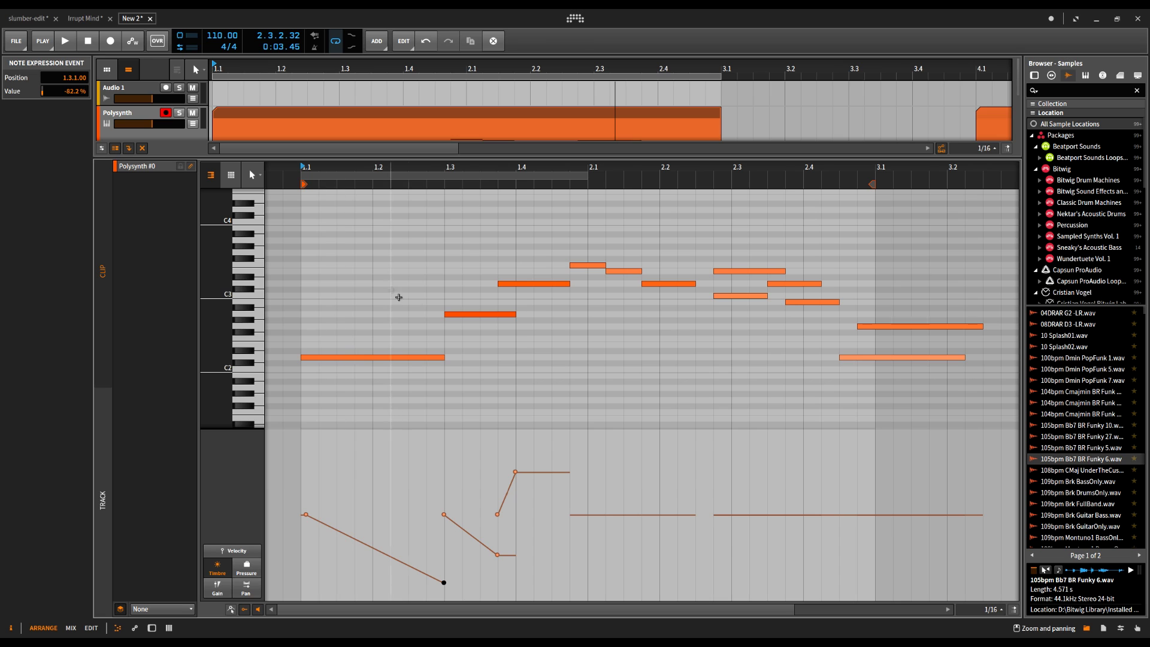
Add two half-bar notes, D3 and B3, above the first note at the start of the Polysynth clip using the Pen tool.
right_click(318, 255)
click(376, 266)
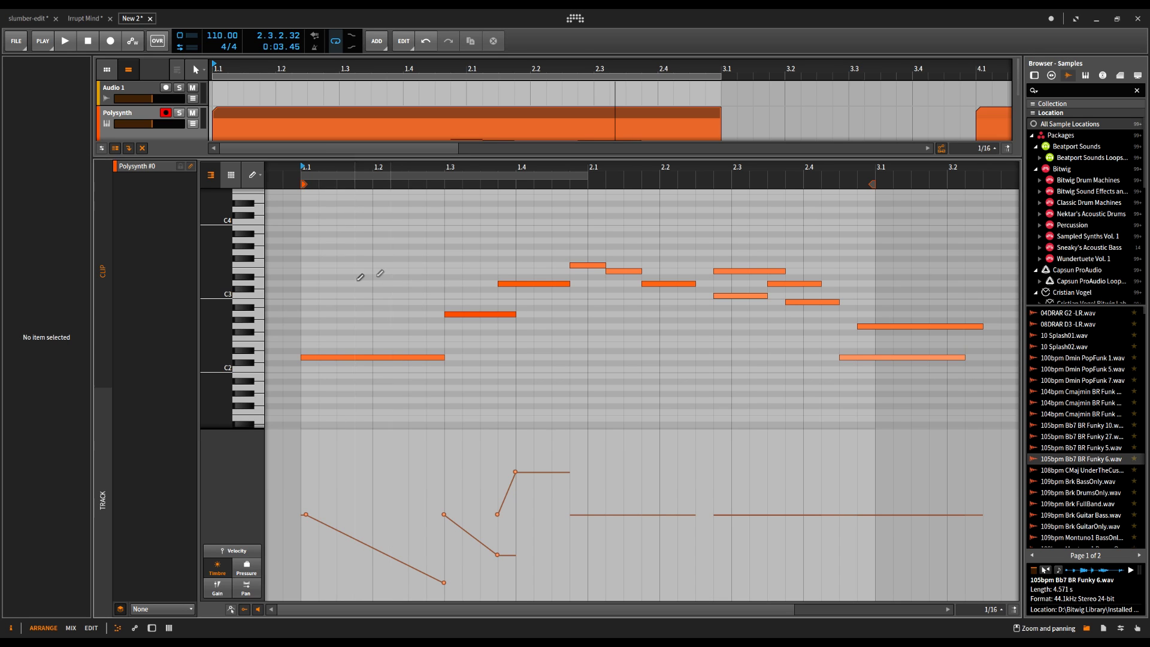
click(303, 283)
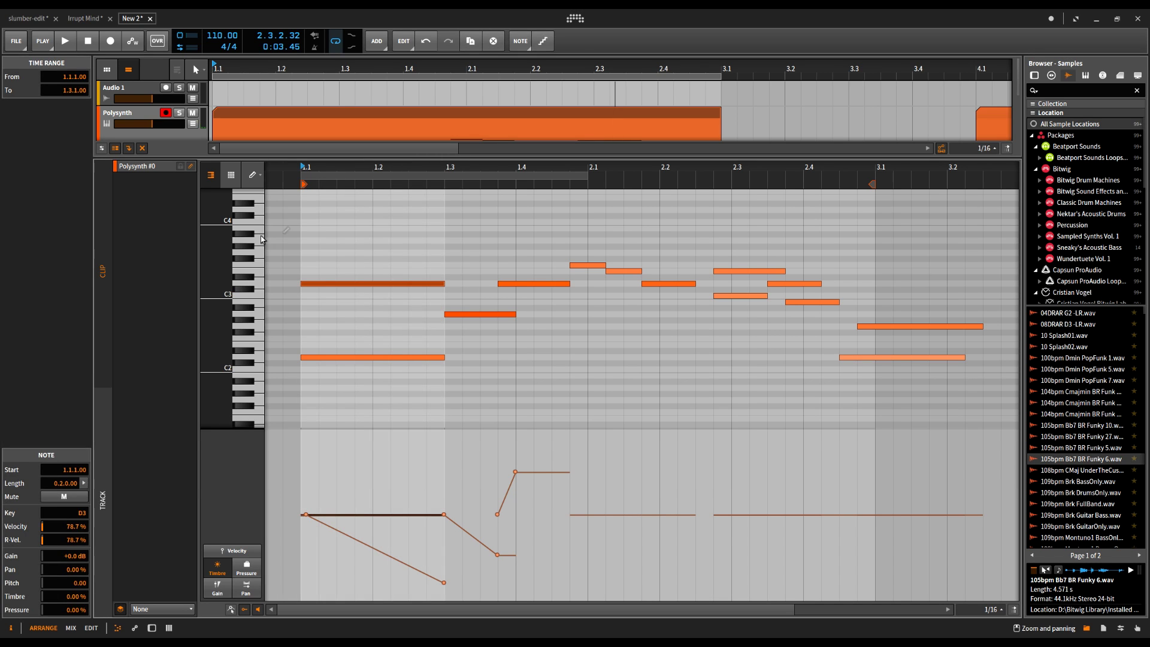
click(306, 227)
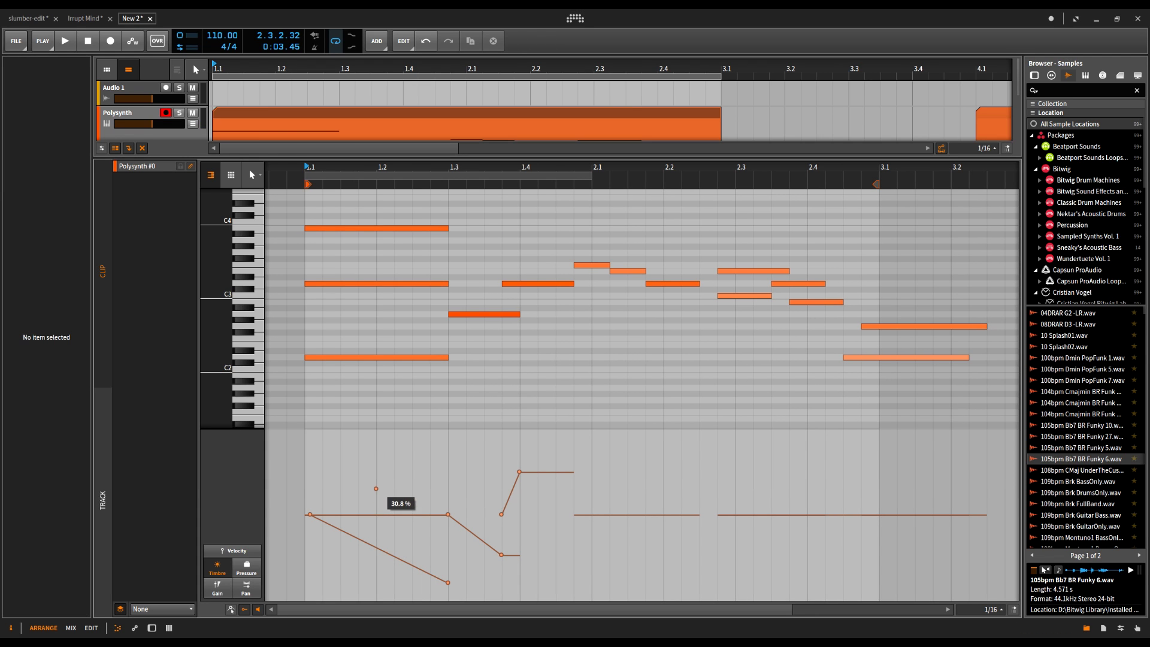
Shape the Timbre curves of the two added notes, with a rise on B3 and a fall on D3.
drag(377, 488, 448, 441)
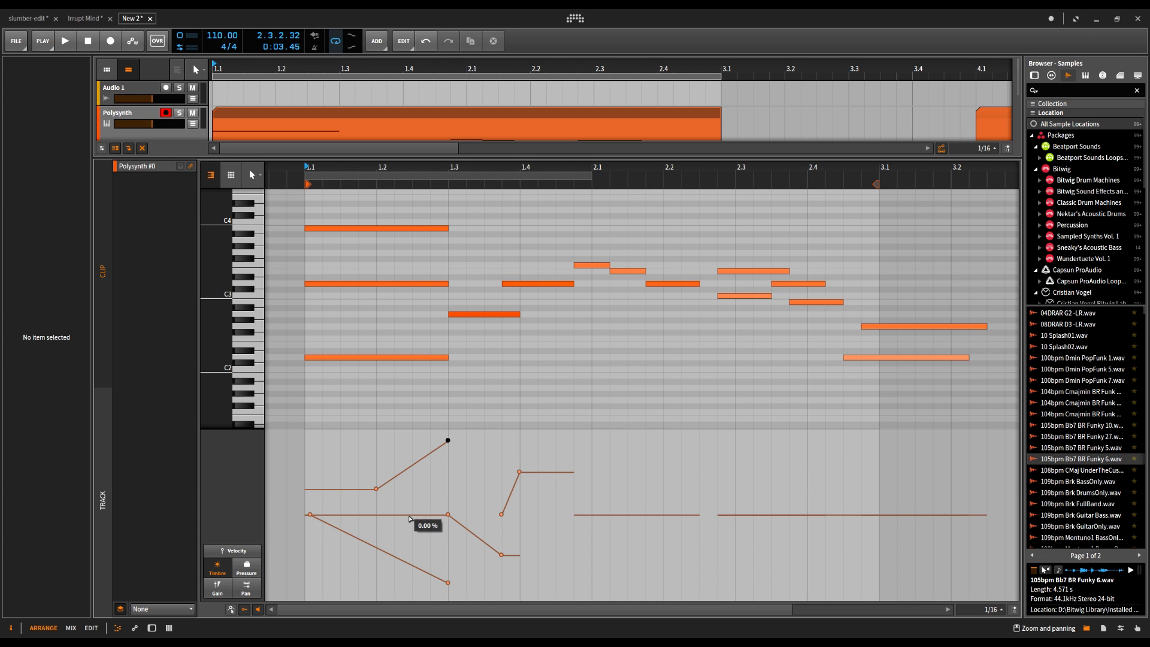
click(375, 286)
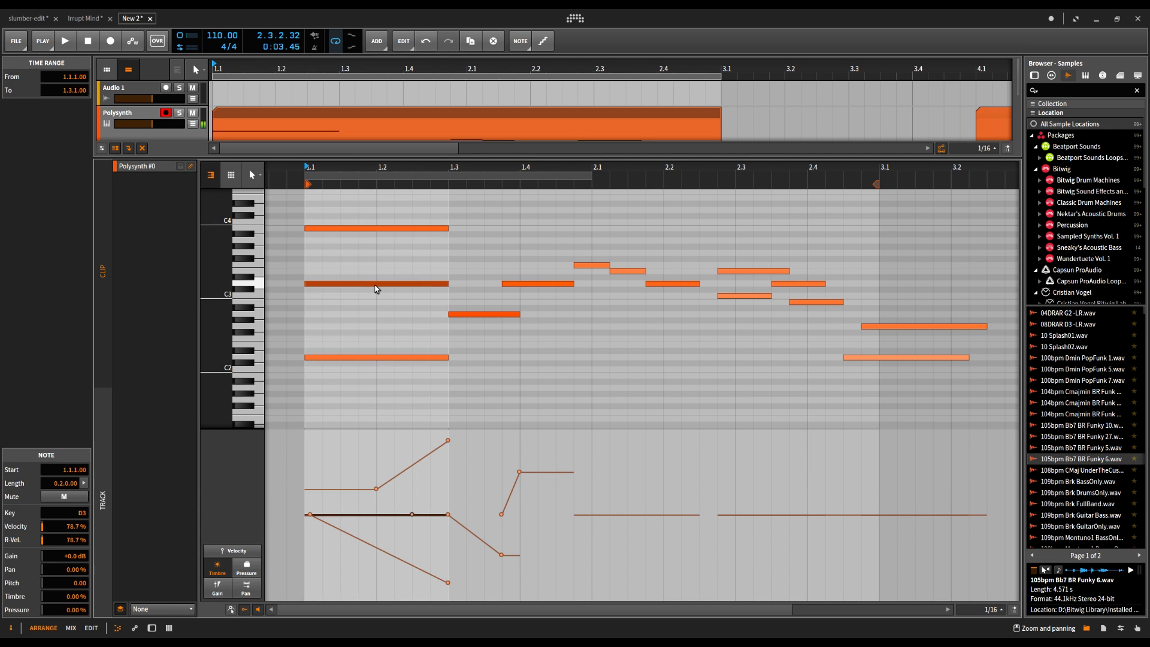
drag(376, 490, 358, 513)
Audition the clip and adjust the Timbre histogram's chaos for the selected notes, keeping the spread at 100 %.
key(space)
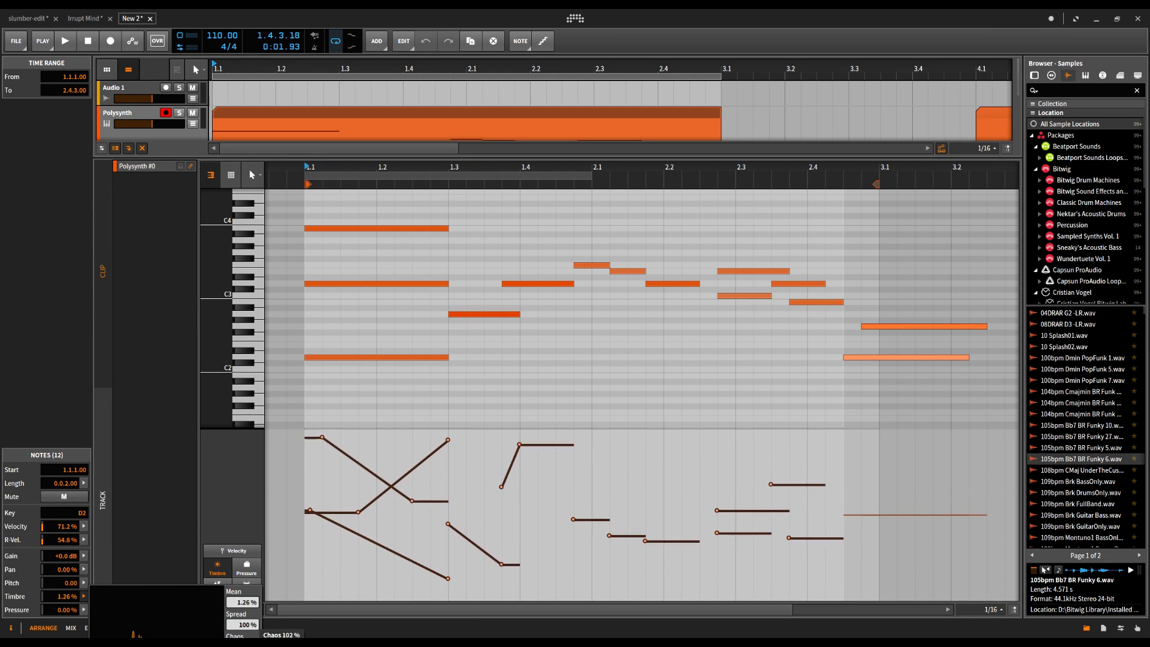
drag(242, 637, 242, 606)
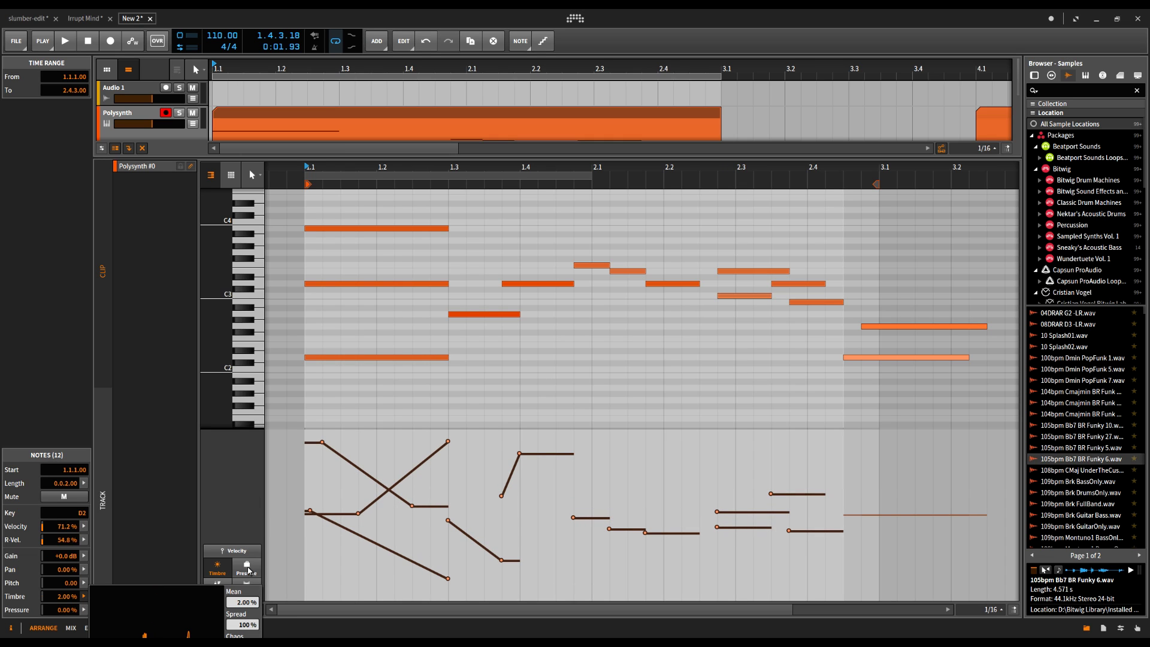
Show the Pressure expression, raise it to 37.4 % on the B3 note and to various levels on three other notes, and audition the clip.
click(247, 568)
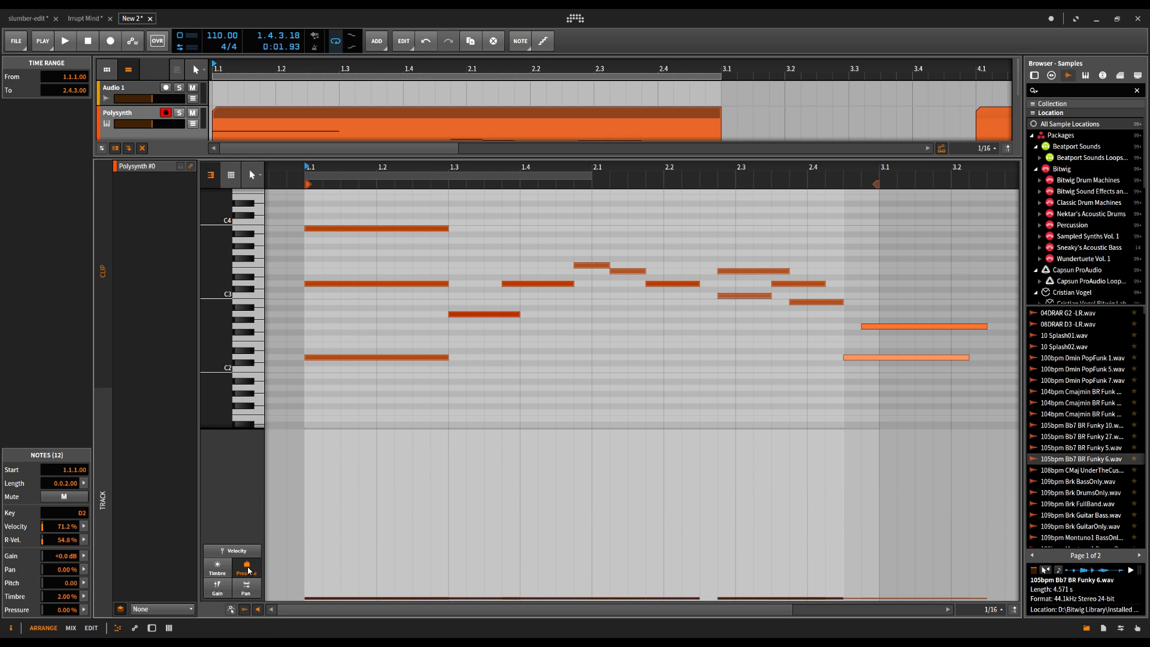
click(380, 600)
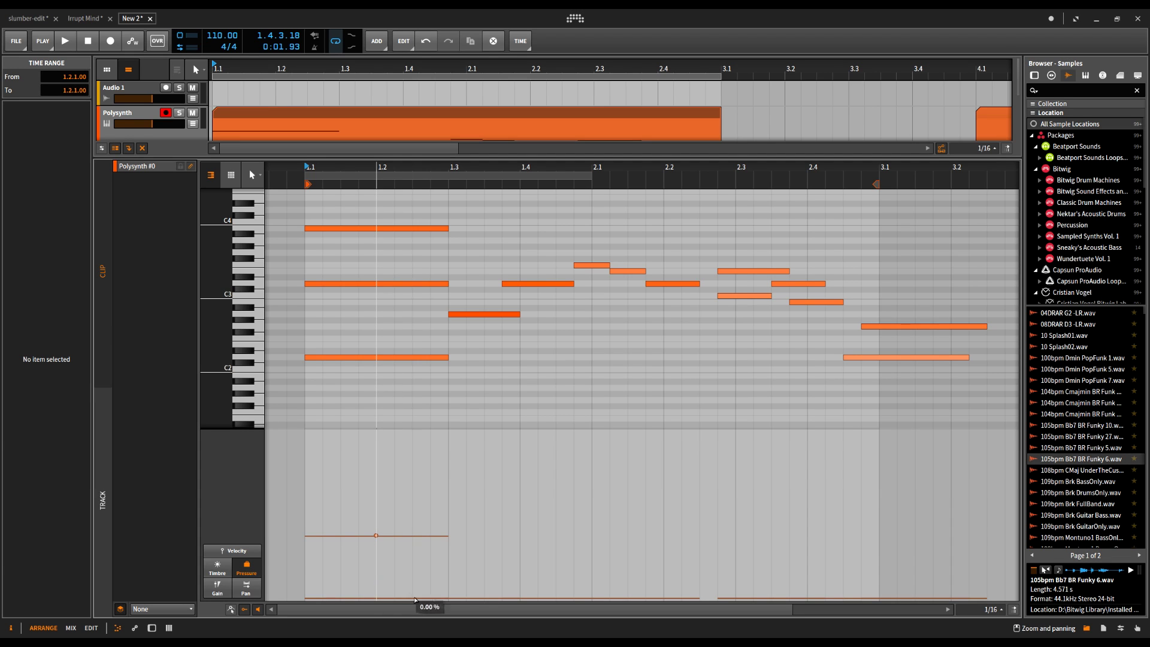
drag(501, 598, 502, 552)
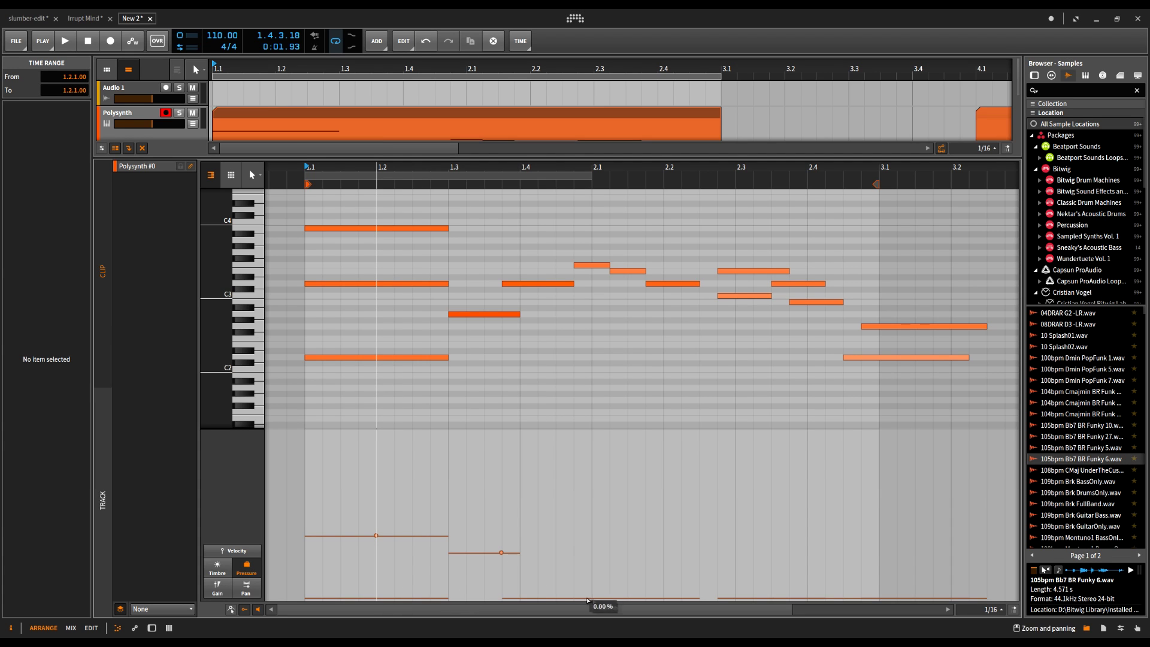
drag(681, 530, 681, 528)
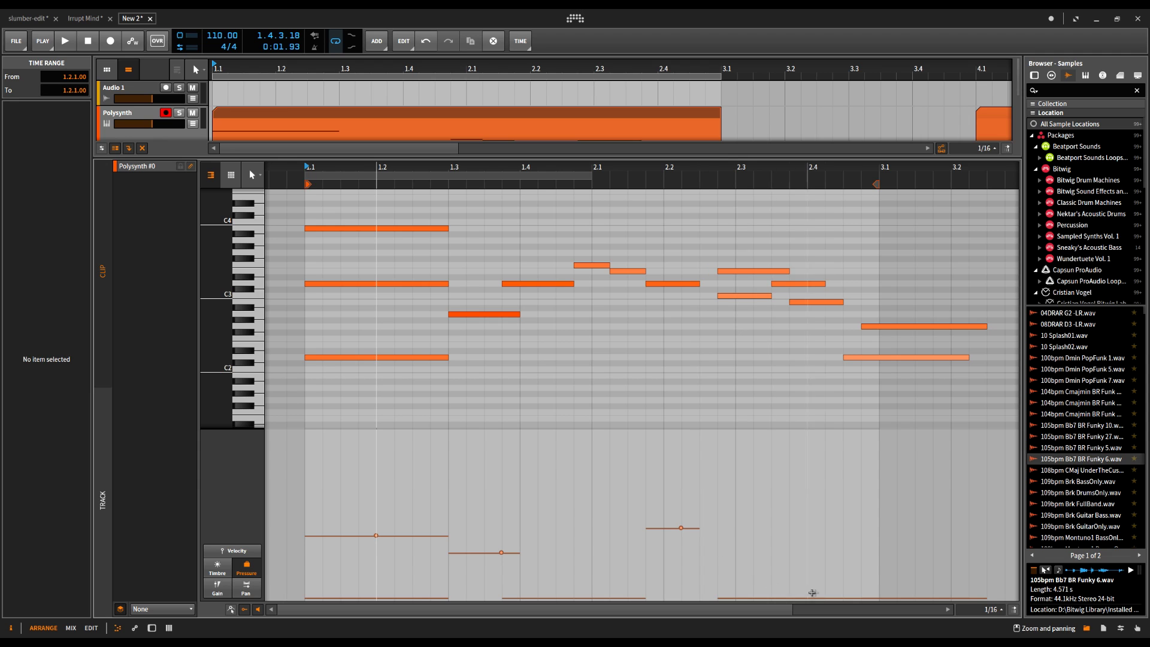
drag(825, 516, 783, 533)
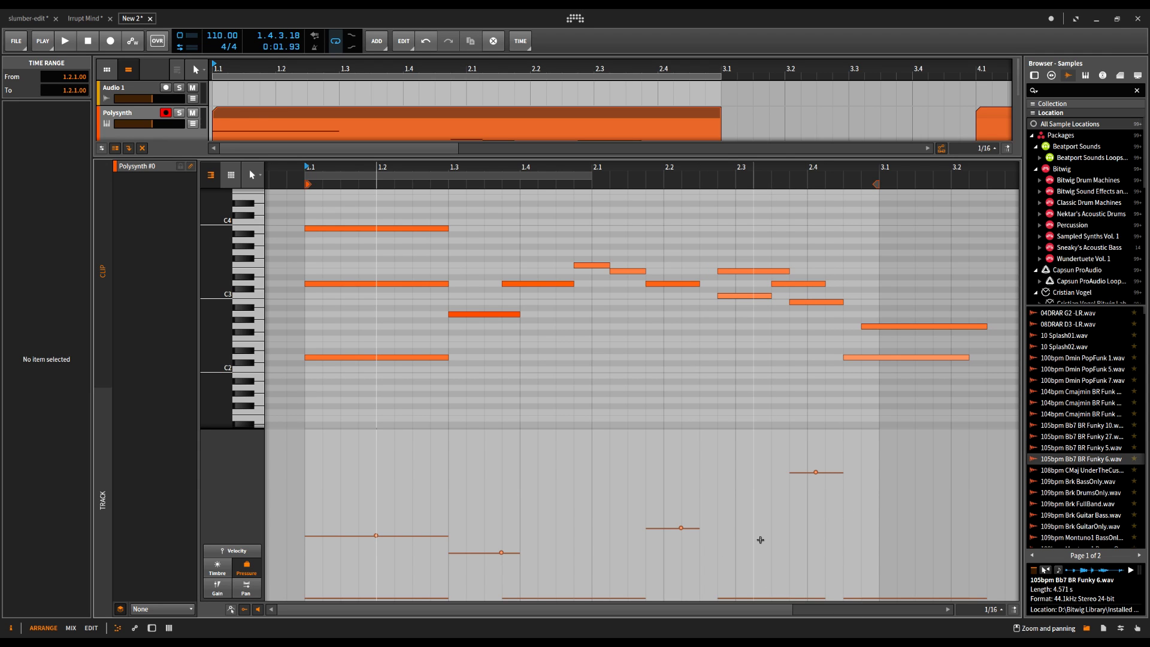
key(space)
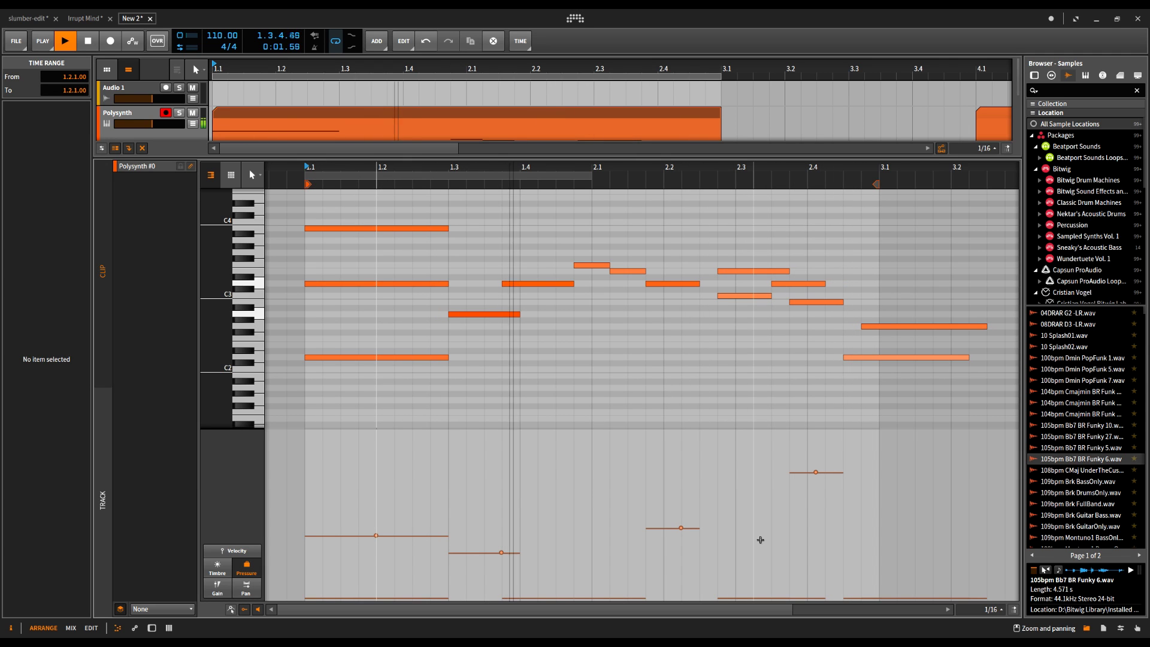
key(space)
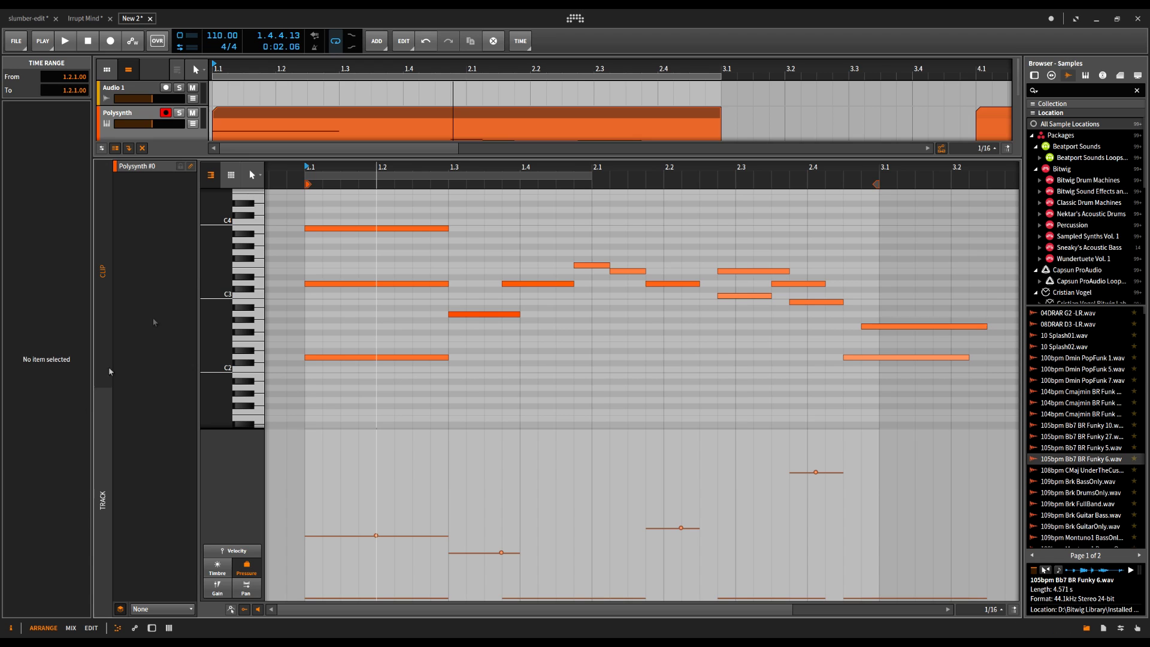
Show pitch expressions on the notes, bend D2 down to -4.00 and D3 up to 5.00, draw a zigzag bend on B3, and audition.
click(350, 228)
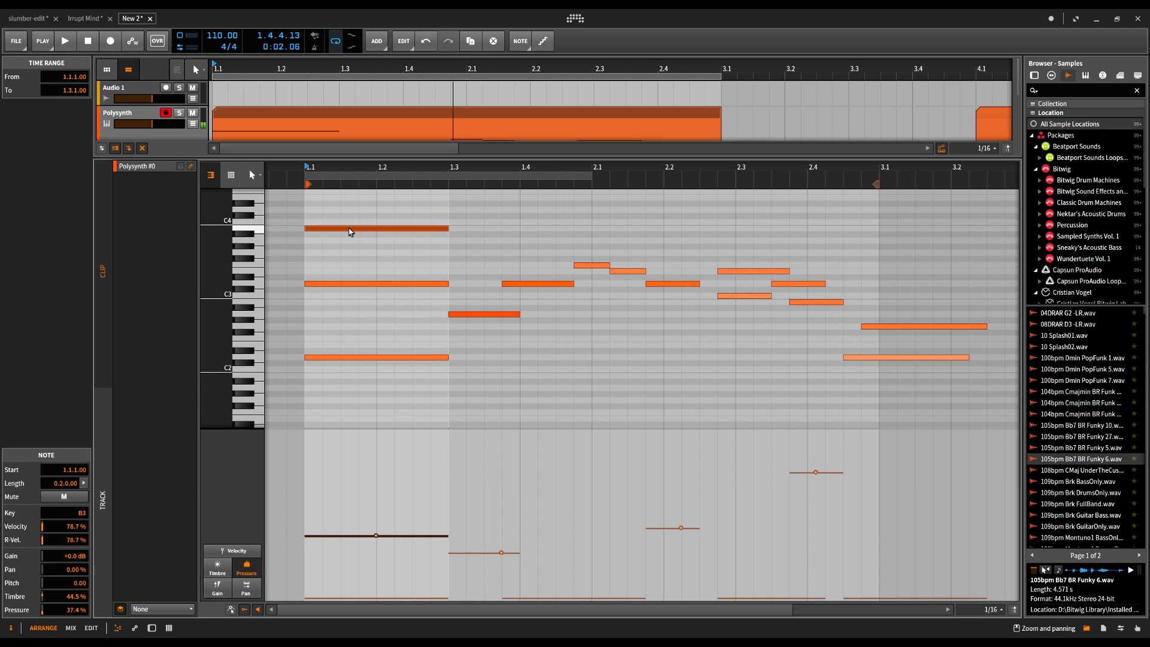
click(230, 610)
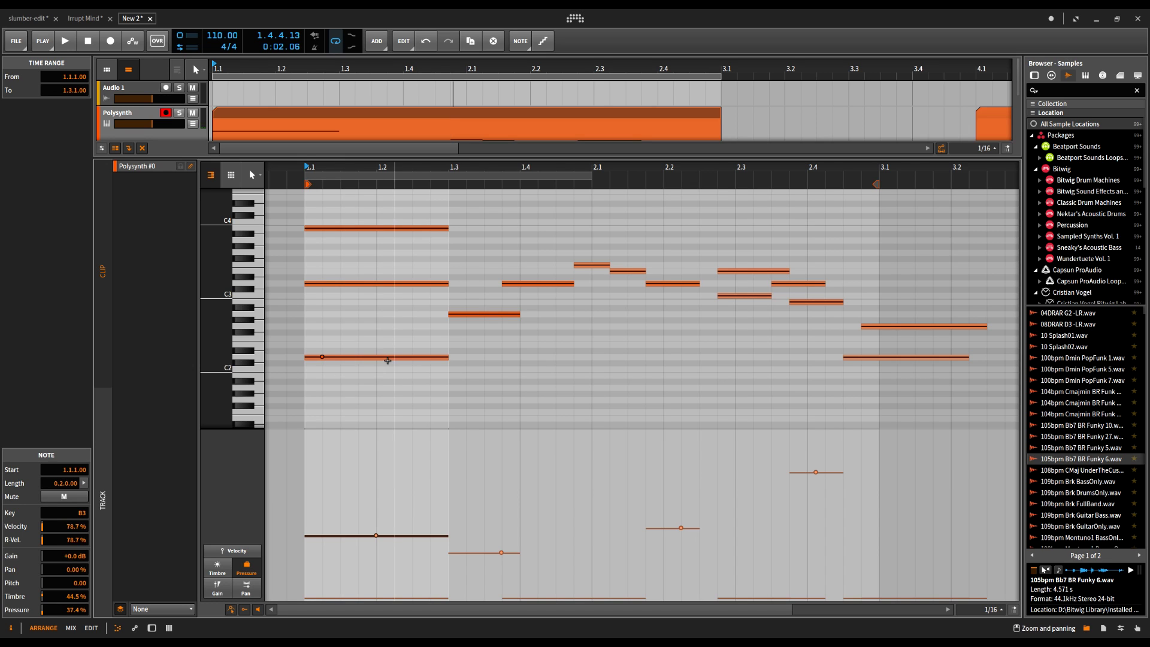
drag(387, 363, 412, 381)
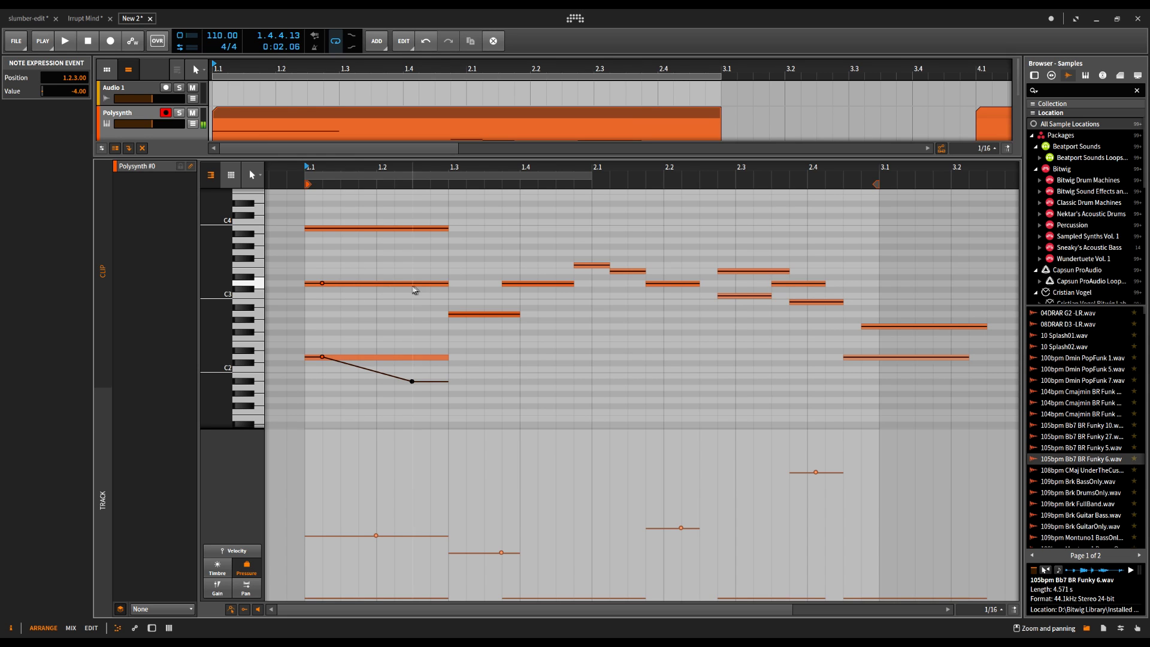
drag(423, 285, 430, 252)
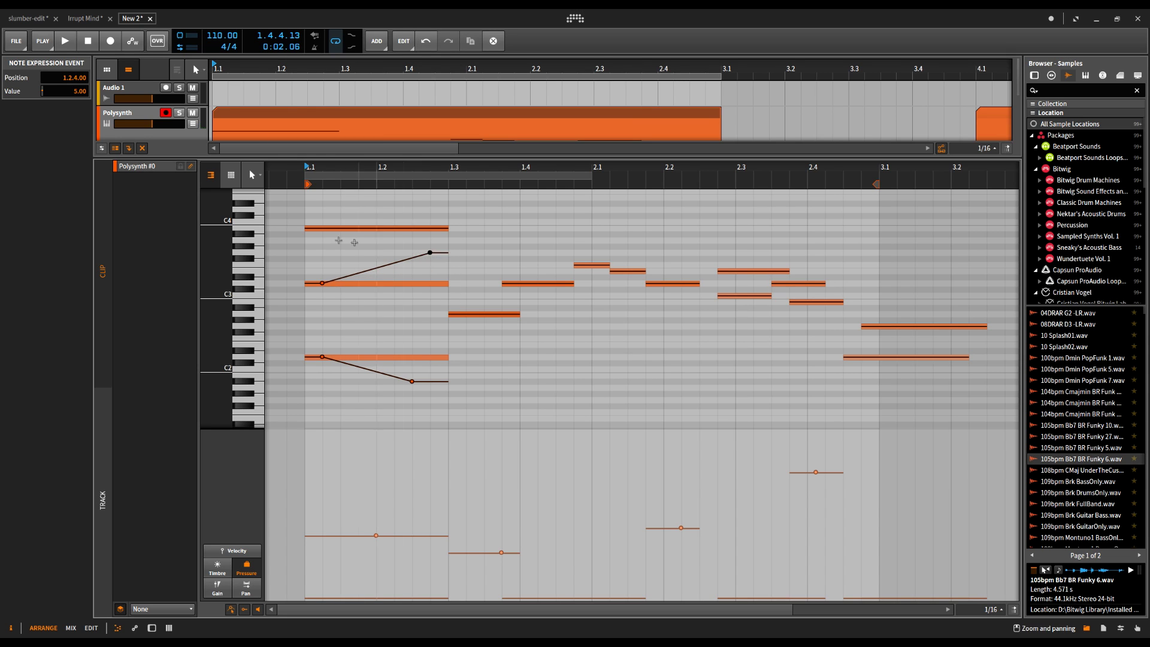
drag(313, 233, 430, 198)
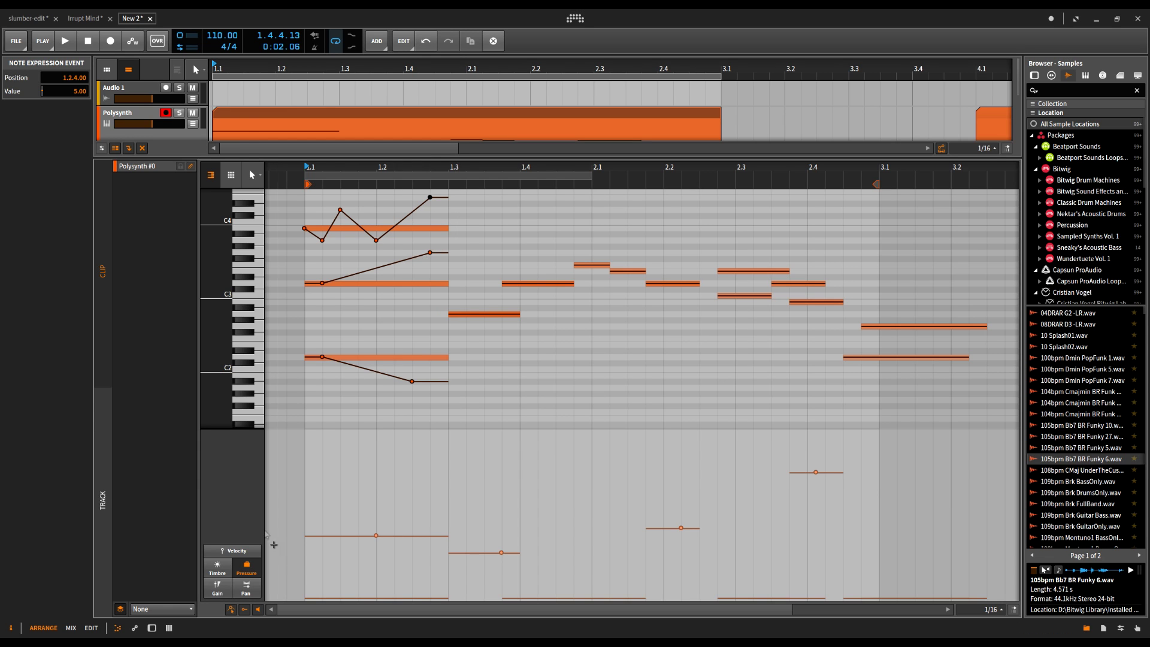
key(space)
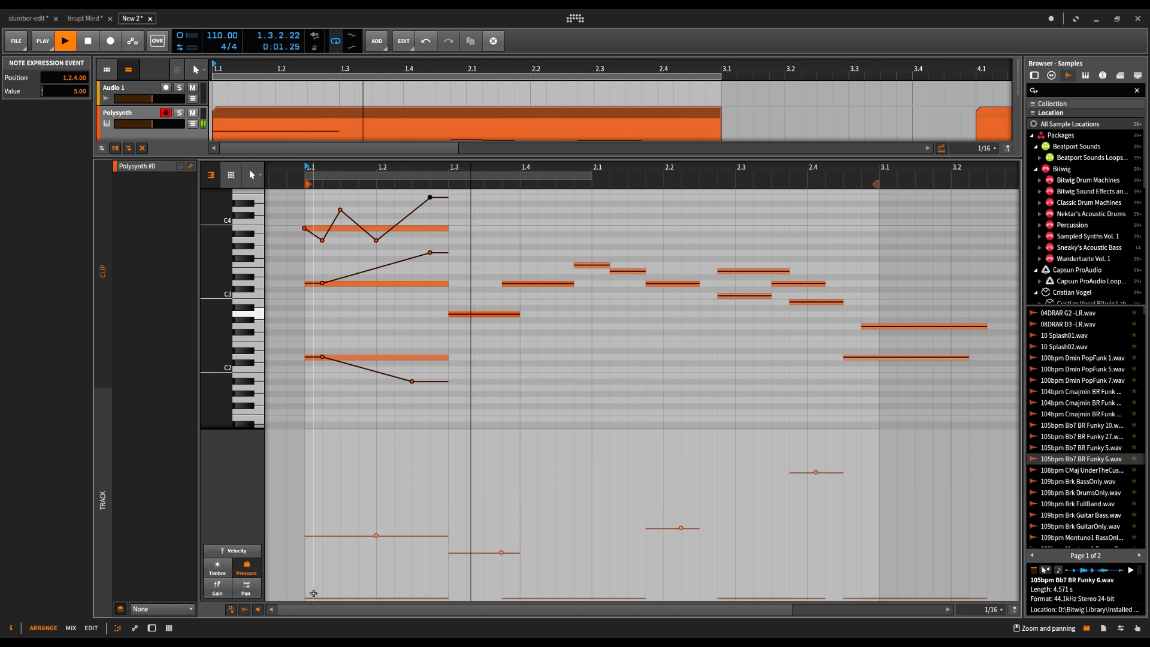
Bend the end of the D2 note's pitch curve below C1, randomise the other notes' pitch with histogram chaos, and play the clip.
drag(412, 381, 408, 482)
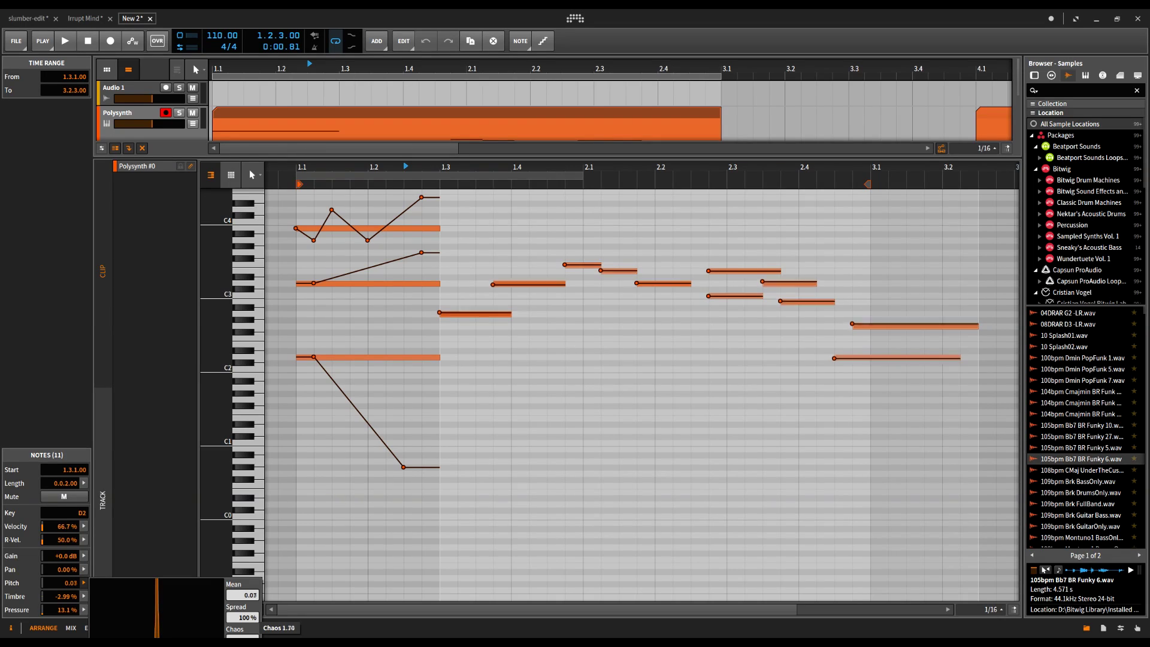
drag(242, 634, 242, 614)
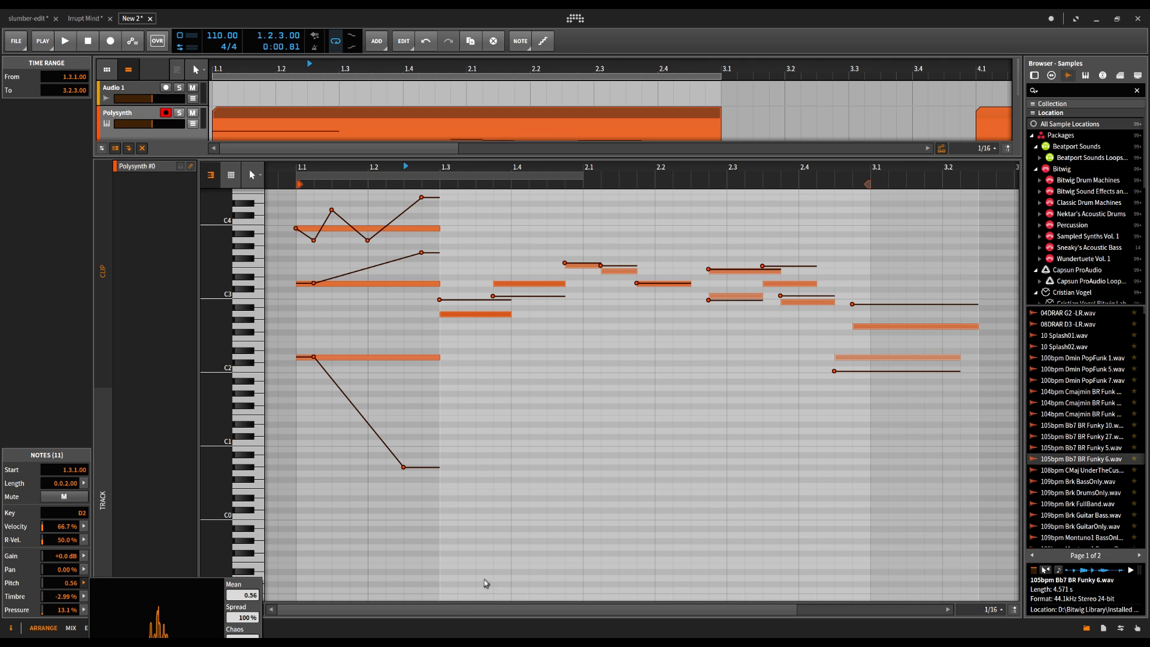
key(space)
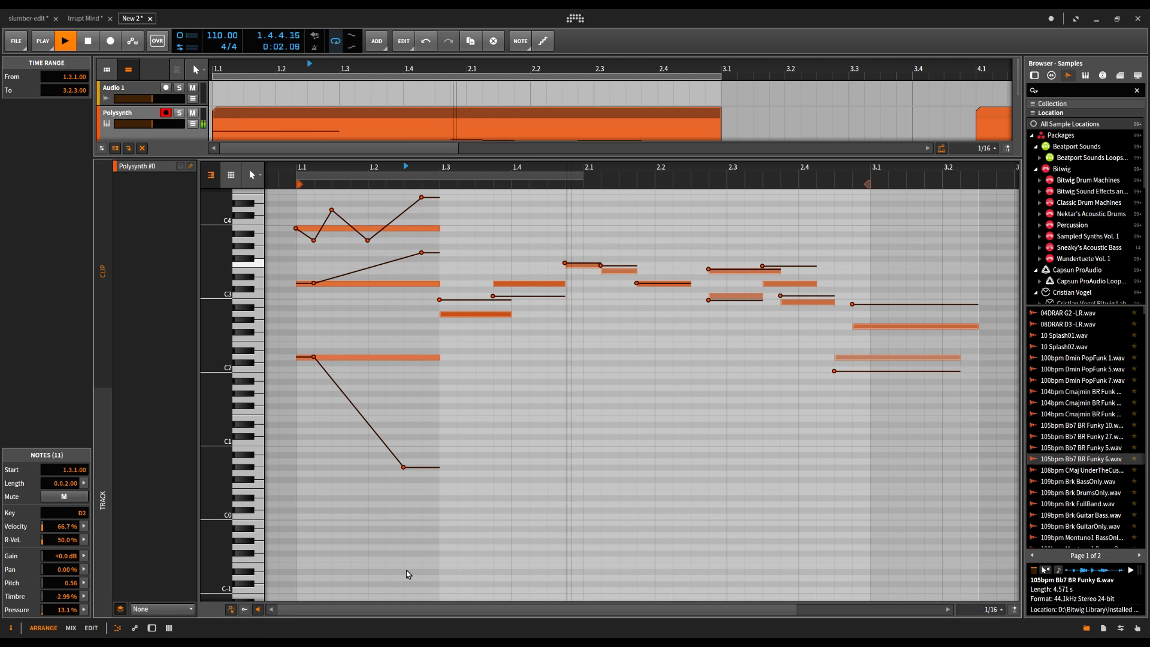
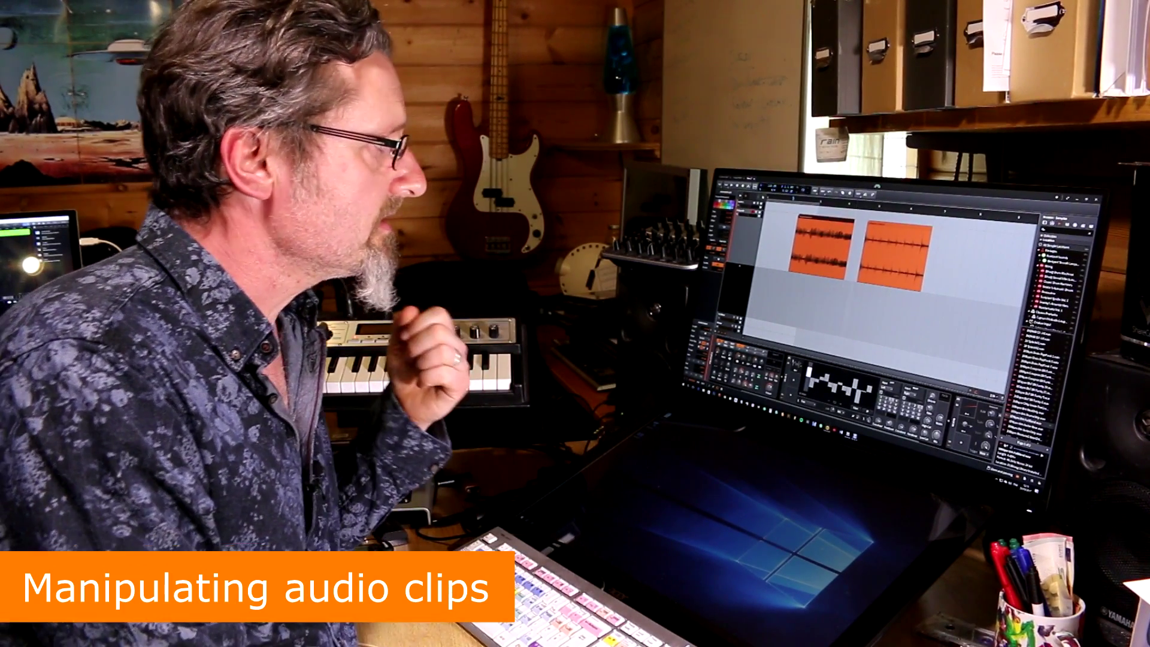
Shift the 109bpm Brk FullBand clip slightly and show the Polysynth track's audio clips enlarged in the detail editor.
mouse_move(931, 258)
mouse_down()
mouse_move(945, 258)
mouse_move(935, 258)
mouse_up()
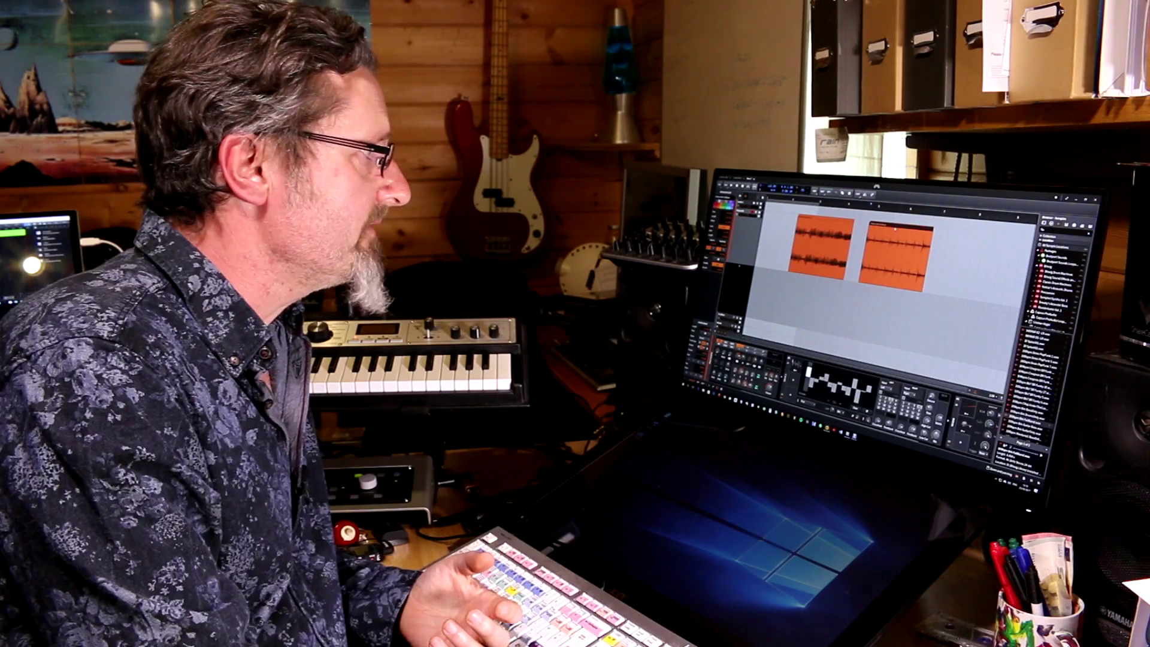
key(e)
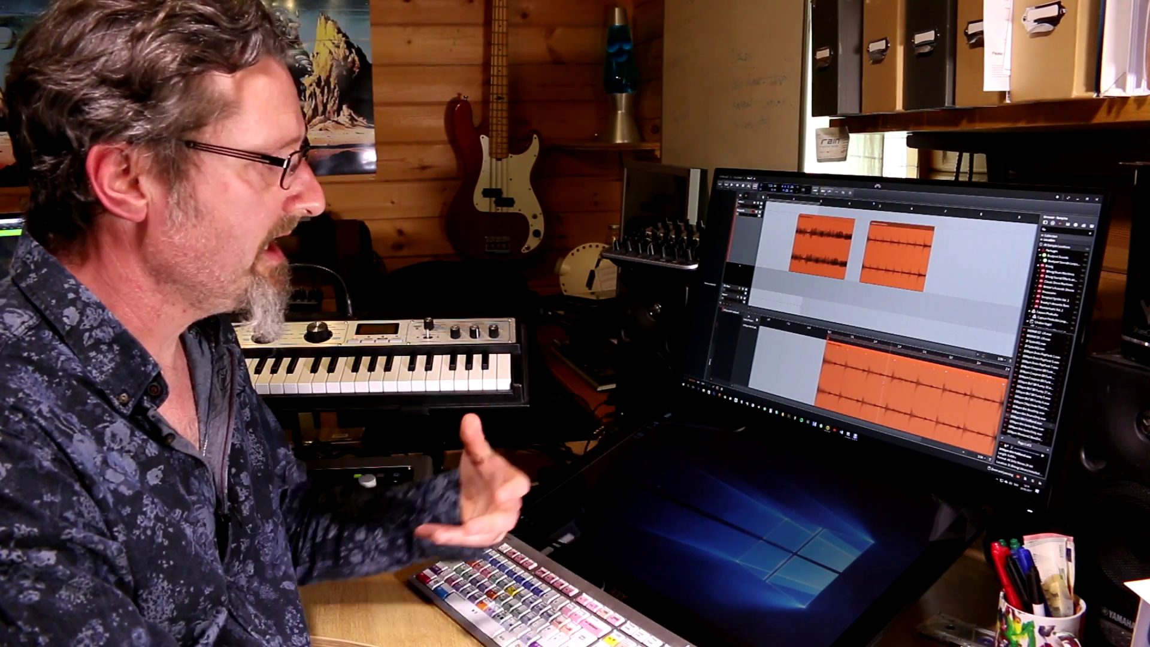
key(z)
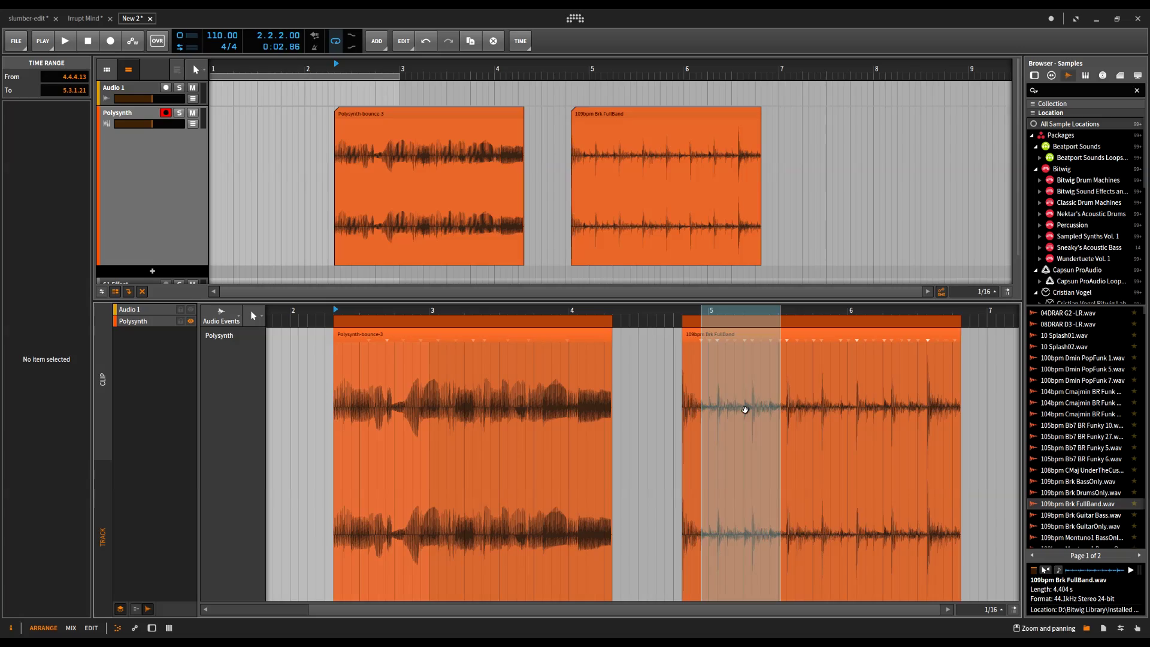
Move a section of the FullBand clip to 3.1.1.13 inside the Polysynth-bounce-3 clip and shift the 100bpm Dmin PopFunk 5 event earlier.
drag(701, 414, 483, 510)
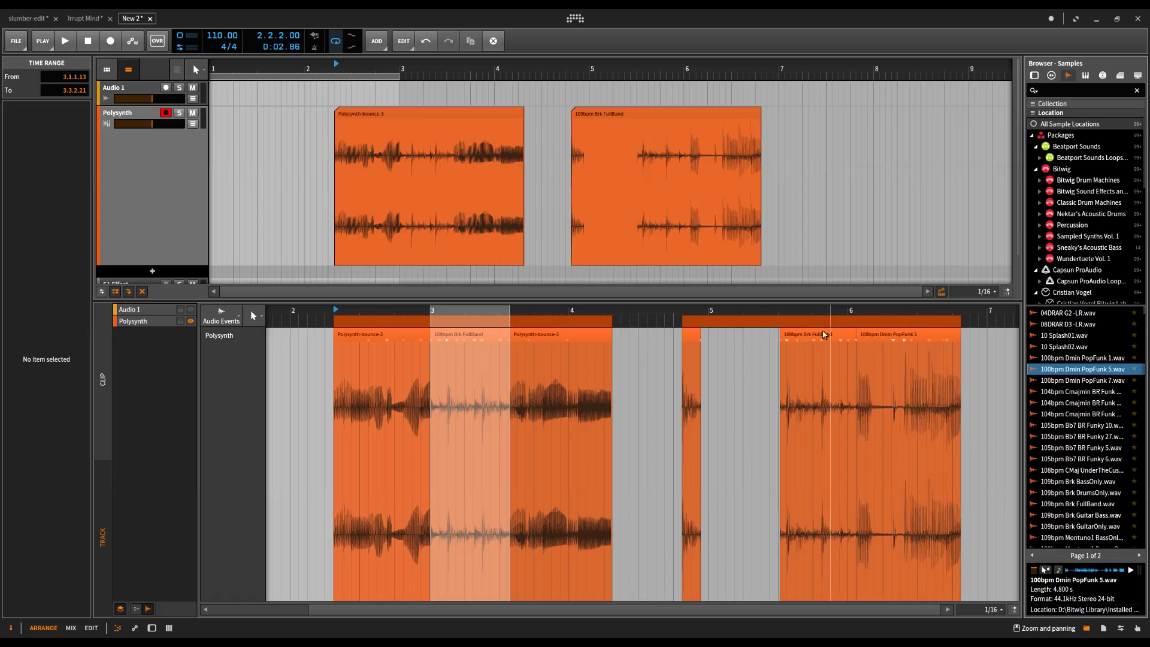
drag(823, 334, 789, 334)
click(870, 337)
mouse_move(871, 338)
mouse_down()
mouse_move(883, 351)
mouse_move(926, 347)
mouse_move(715, 358)
mouse_move(730, 363)
mouse_up()
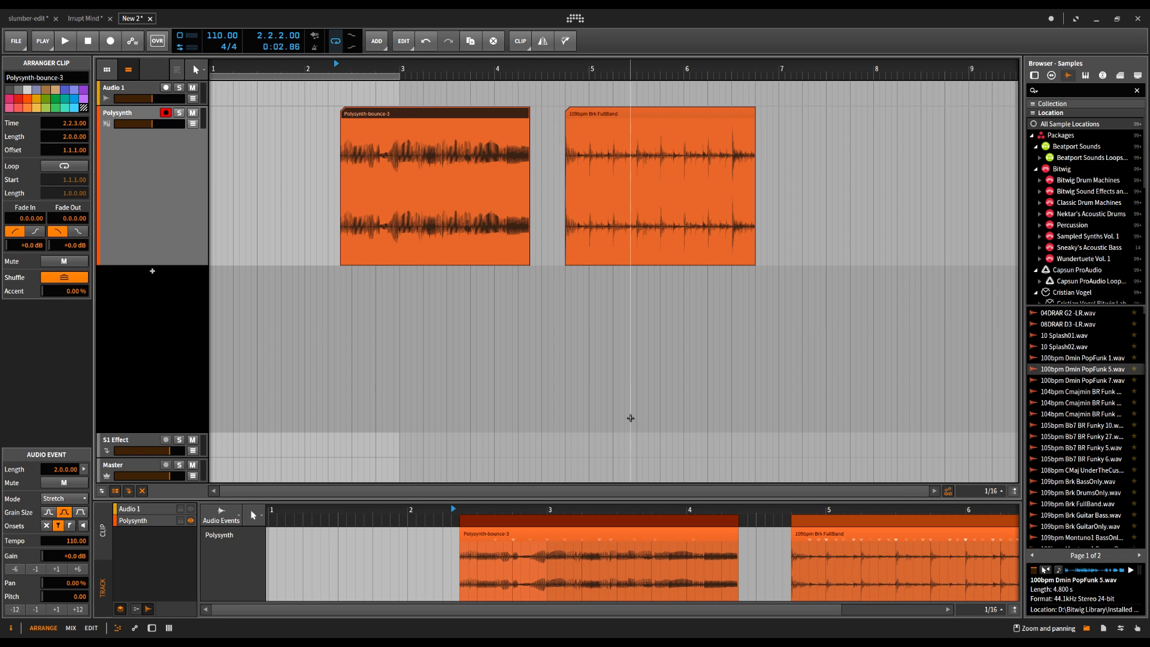
Place the 105bpm Bb7 BR Funky 27 and 6 loops and the 109bpm Brk DrumsOnly, Guitar Bass and GuitarOnly samples on new tracks.
drag(1078, 437, 561, 299)
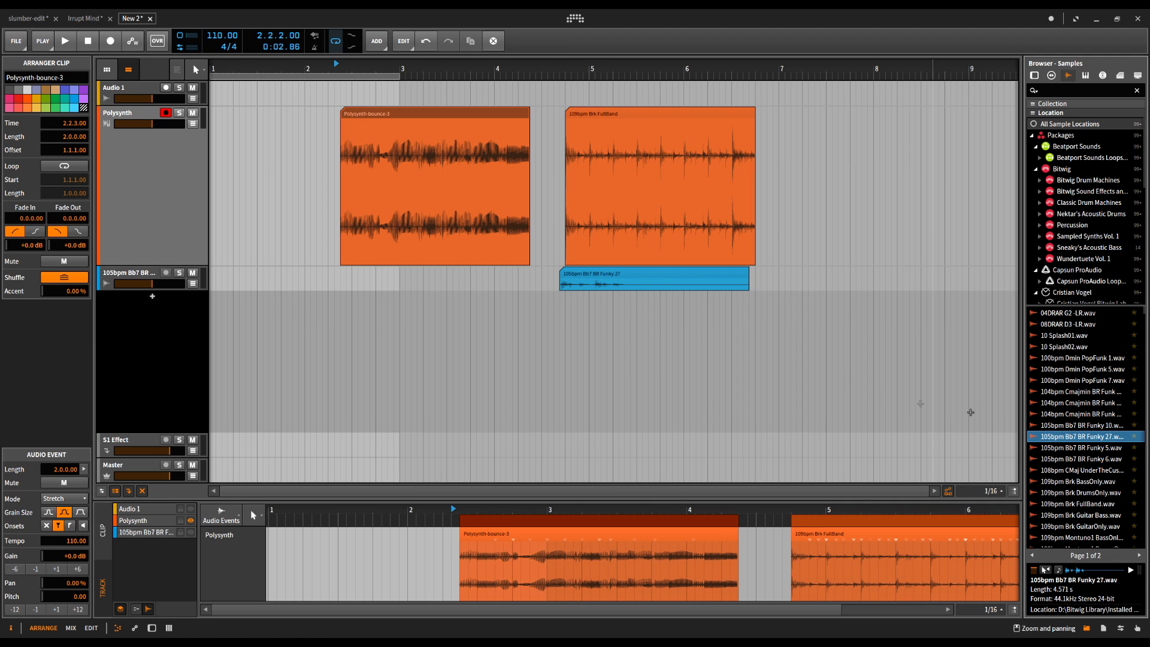
drag(1098, 460, 655, 354)
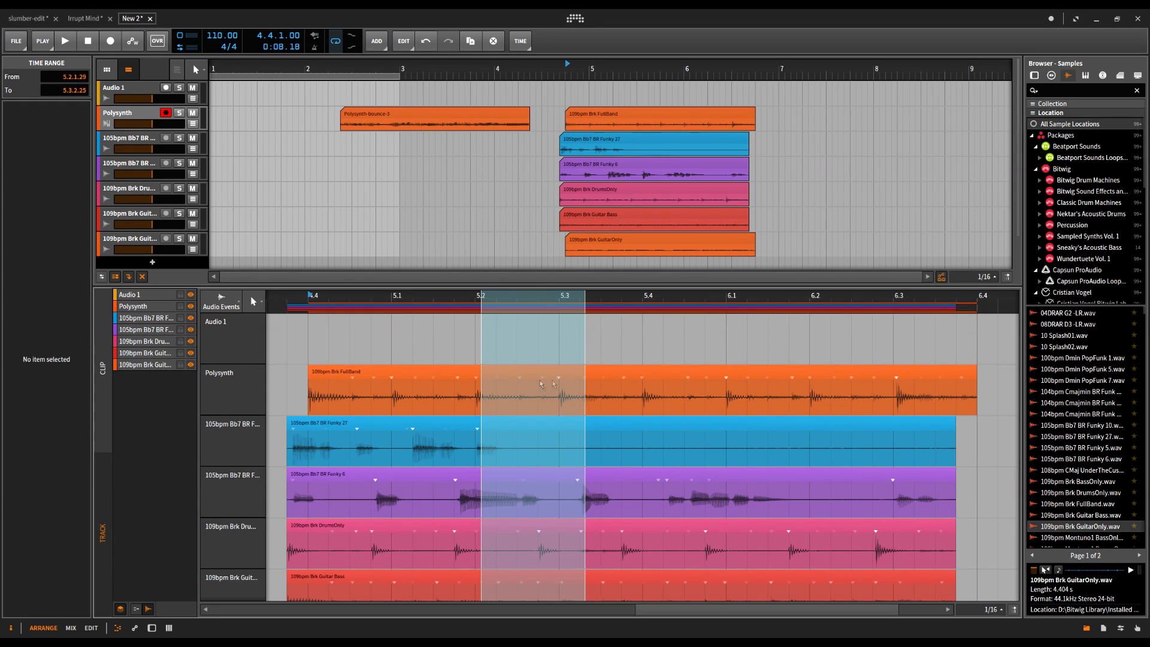
Shift a time selection across the layered audio tracks to start at 5.2.1.00 and move the section from 6.2.2.00 to 6.3.1.00 earlier.
mouse_move(541, 384)
mouse_down()
mouse_move(800, 376)
mouse_move(593, 408)
mouse_move(713, 409)
mouse_move(633, 395)
mouse_move(517, 405)
mouse_up()
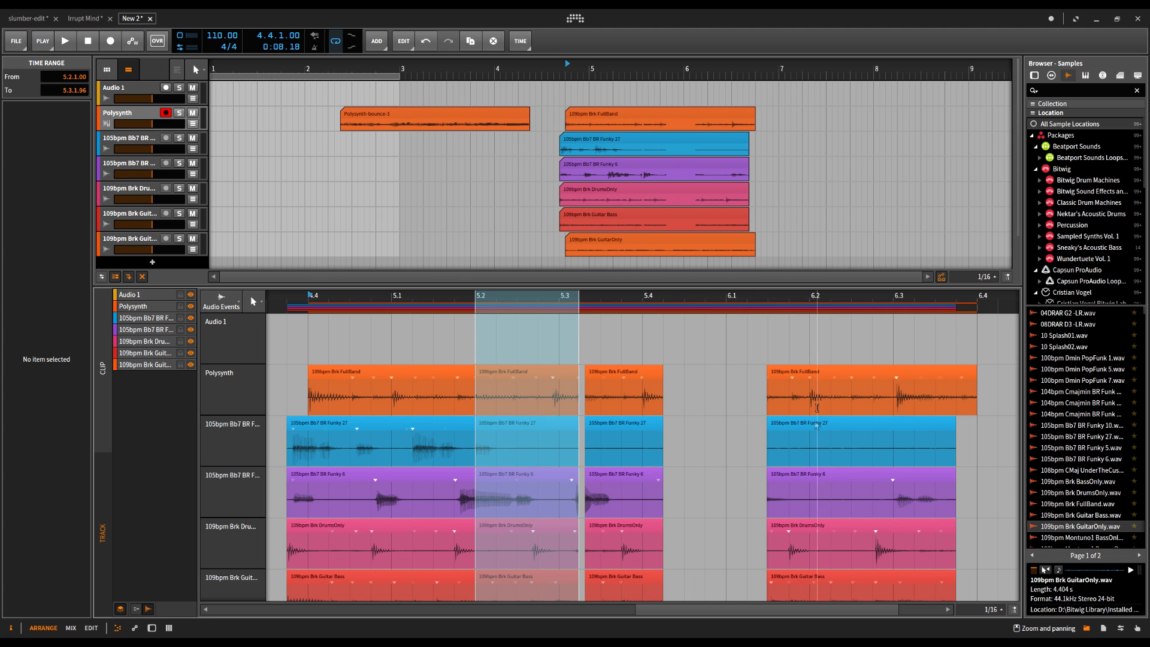
click(826, 442)
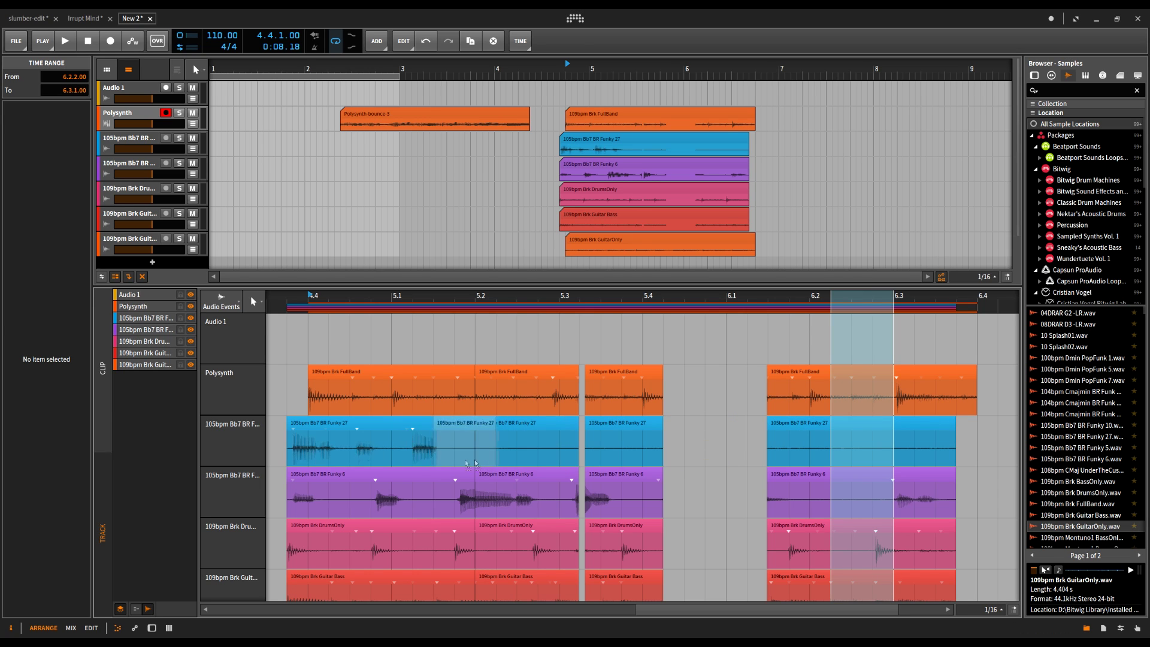
drag(520, 459, 520, 459)
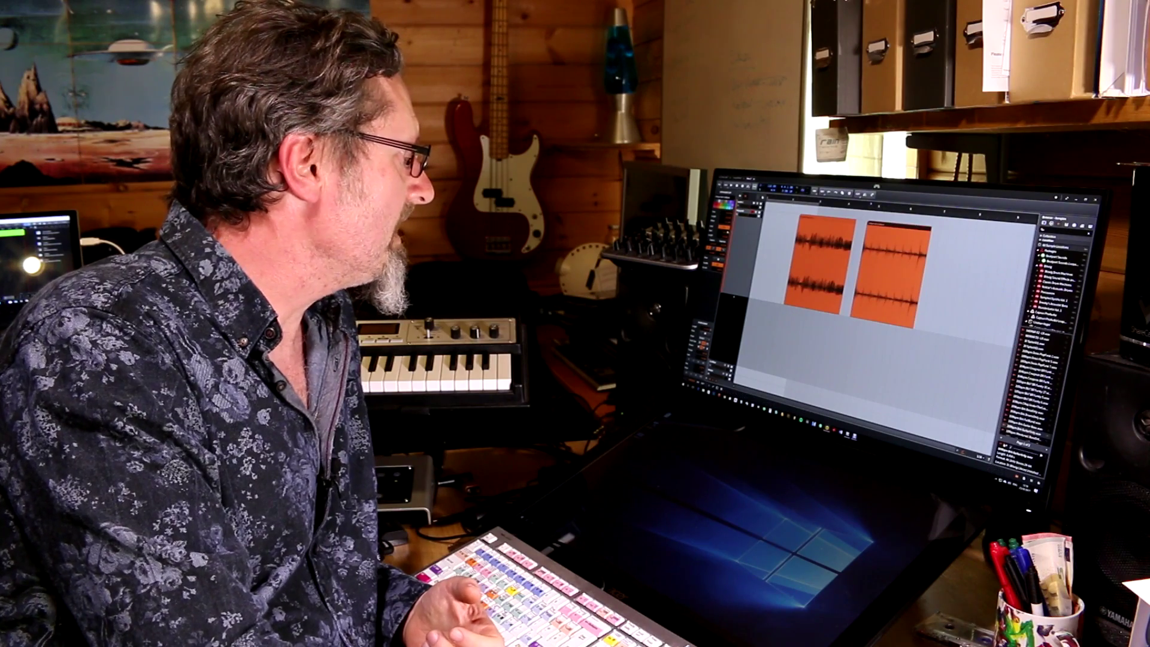
Move the 109bpm Brk FullBand clip directly against the end of the Polysynth-bounce-3 clip in the arranger.
drag(883, 228, 873, 228)
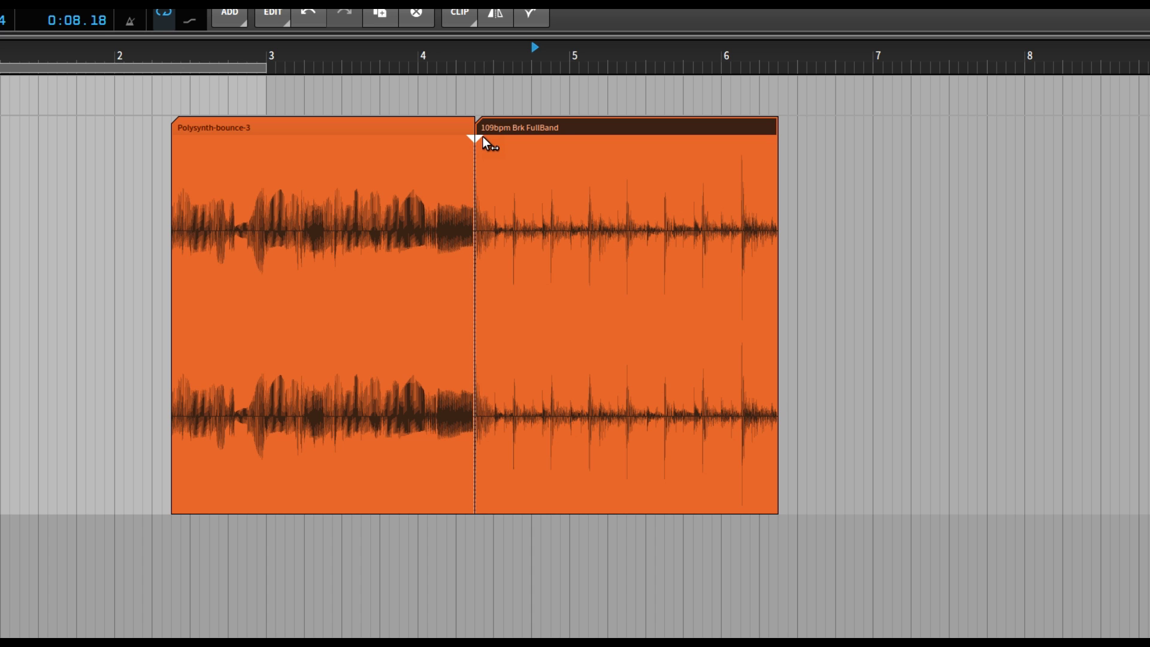
Crossfade the end of the Polysynth-bounce-3 clip into the 109bpm Brk FullBand clip up to about bar 6 and play from bar 4.
mouse_move(480, 138)
mouse_down()
mouse_move(689, 142)
mouse_move(440, 144)
mouse_move(242, 189)
mouse_move(403, 162)
mouse_up()
drag(472, 156, 466, 155)
click(493, 155)
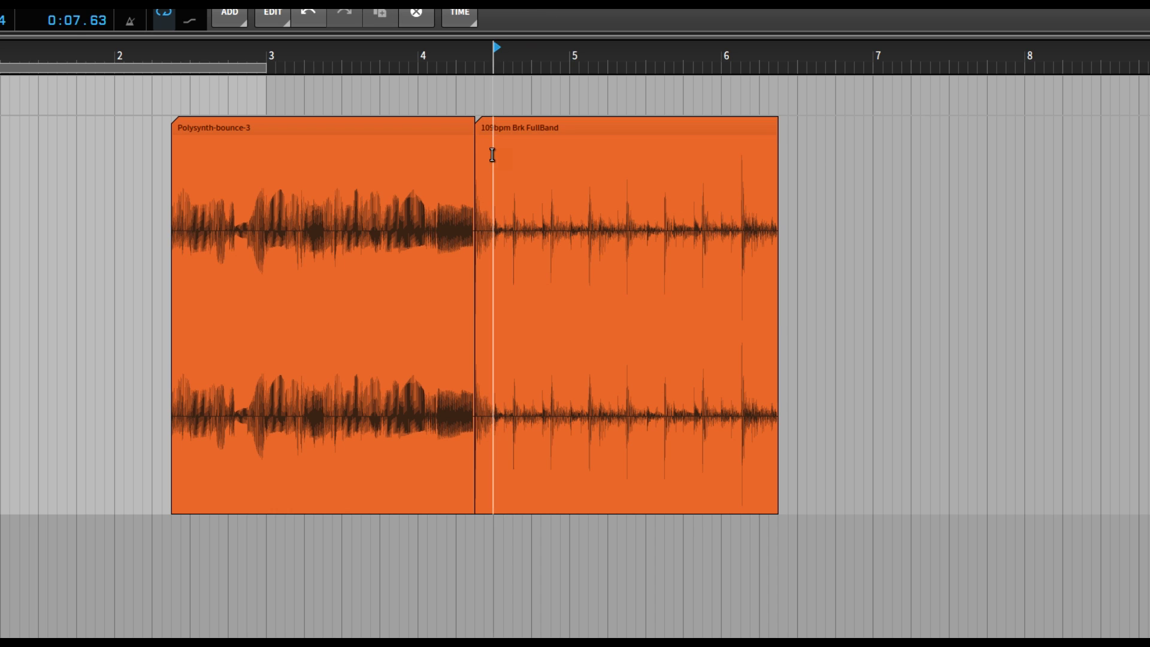
drag(472, 141, 712, 158)
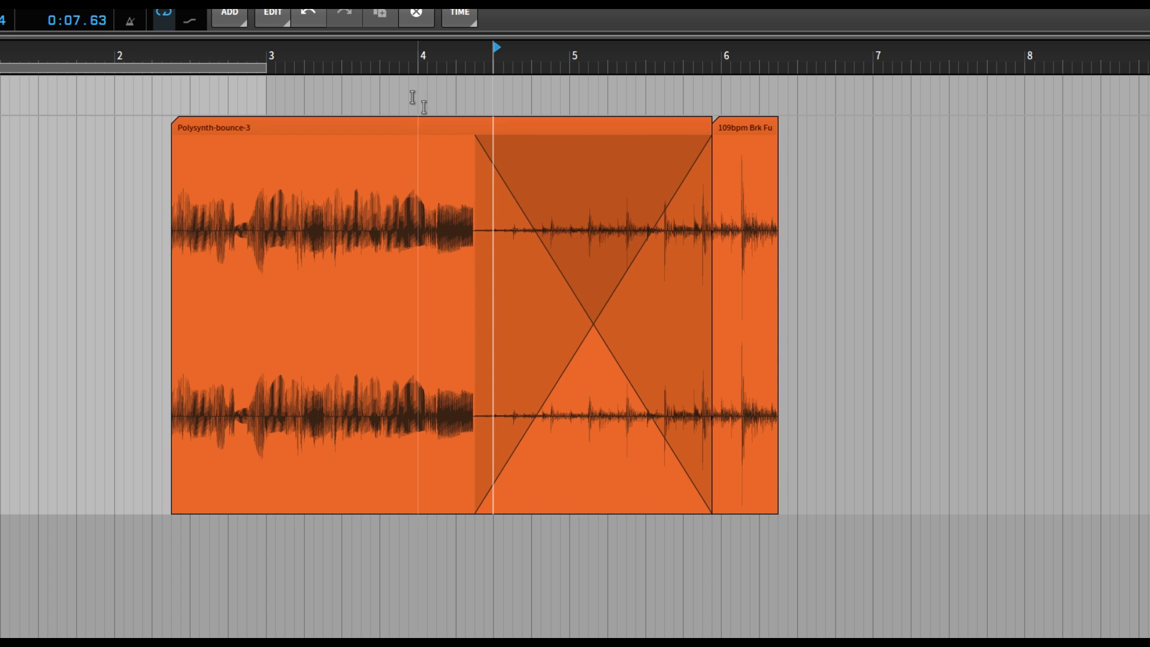
click(422, 53)
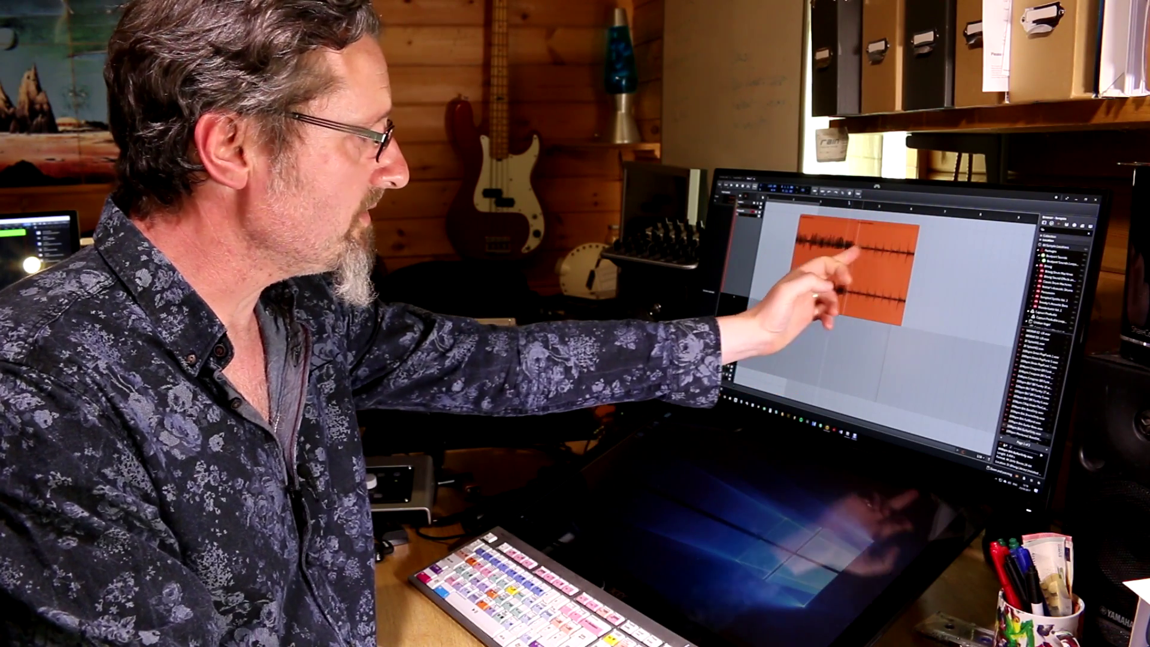
Move the FullBand clip away from the crossfade and undo the fades so both clips stand apart unfaded.
drag(888, 226, 923, 229)
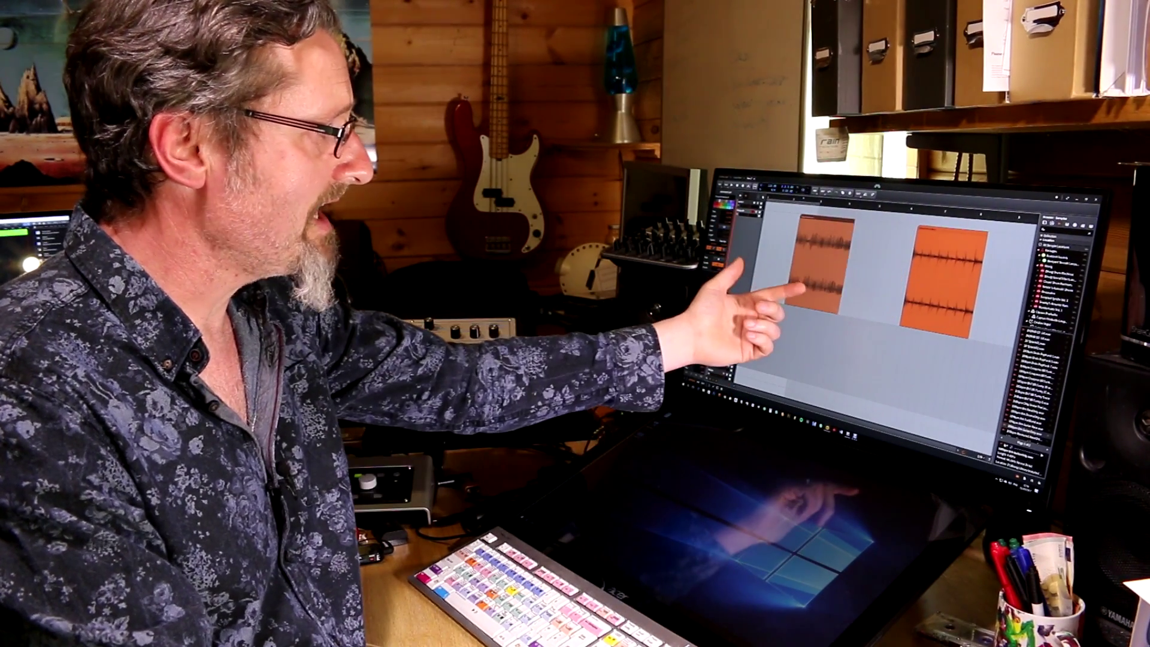
mouse_move(850, 263)
mouse_down()
mouse_move(883, 267)
mouse_move(866, 267)
mouse_up()
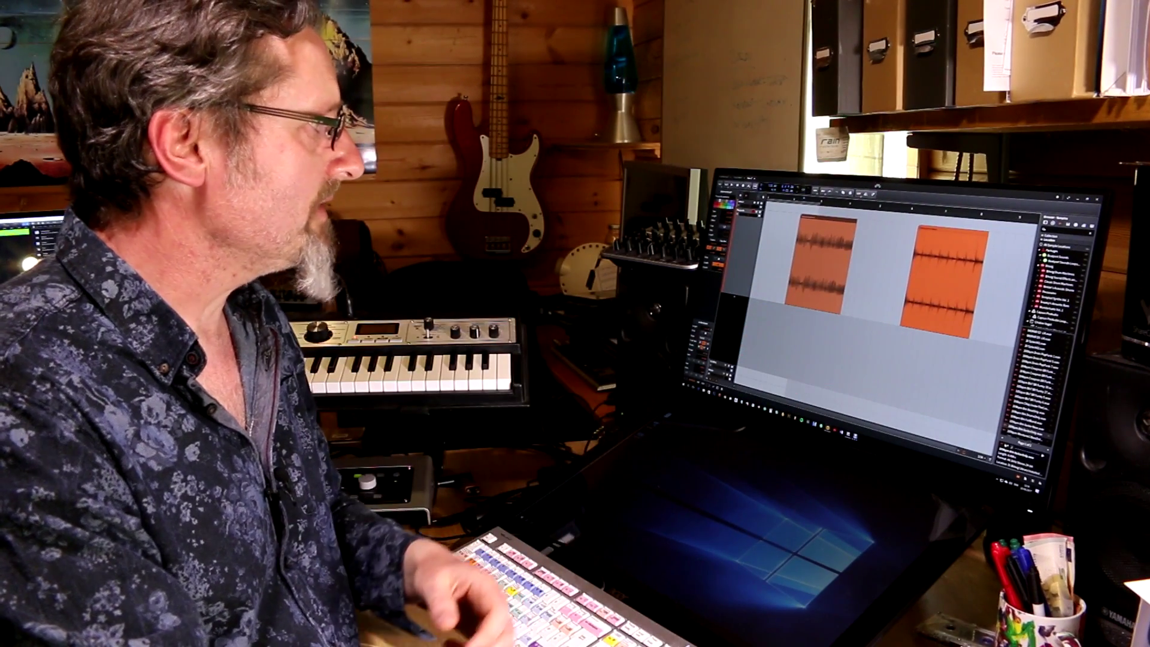
key(ctrl+z)
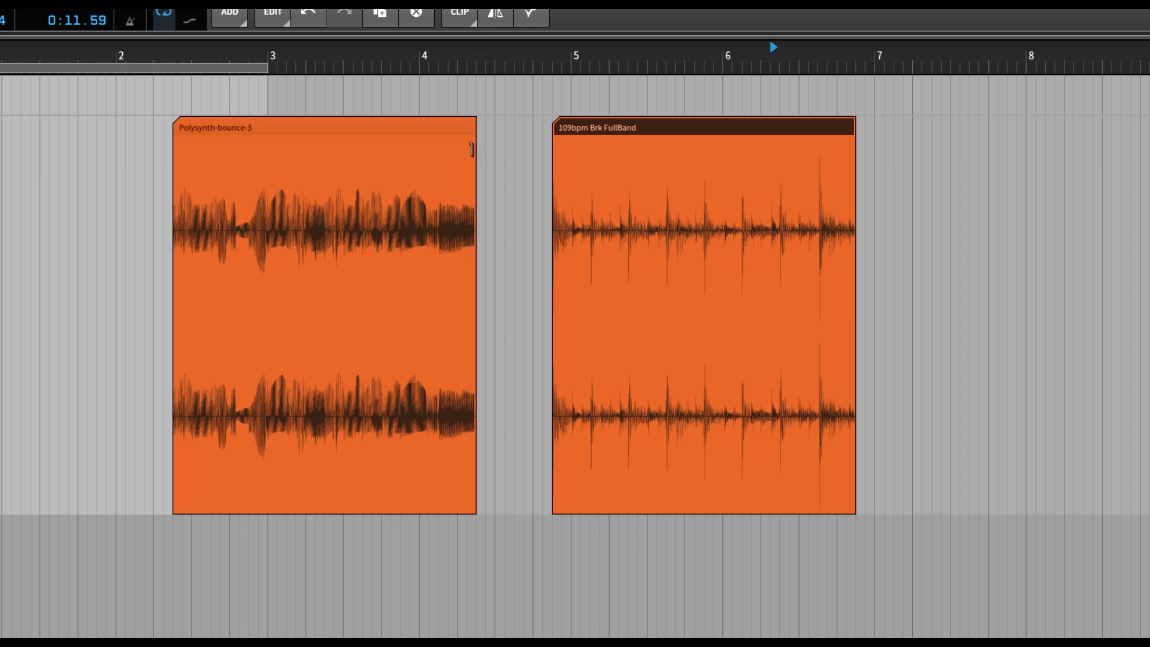
Shorten the Polysynth-bounce-3 clip, butt the FullBand clip against it, extend their boundary into a crossfade and play it.
drag(473, 150, 388, 158)
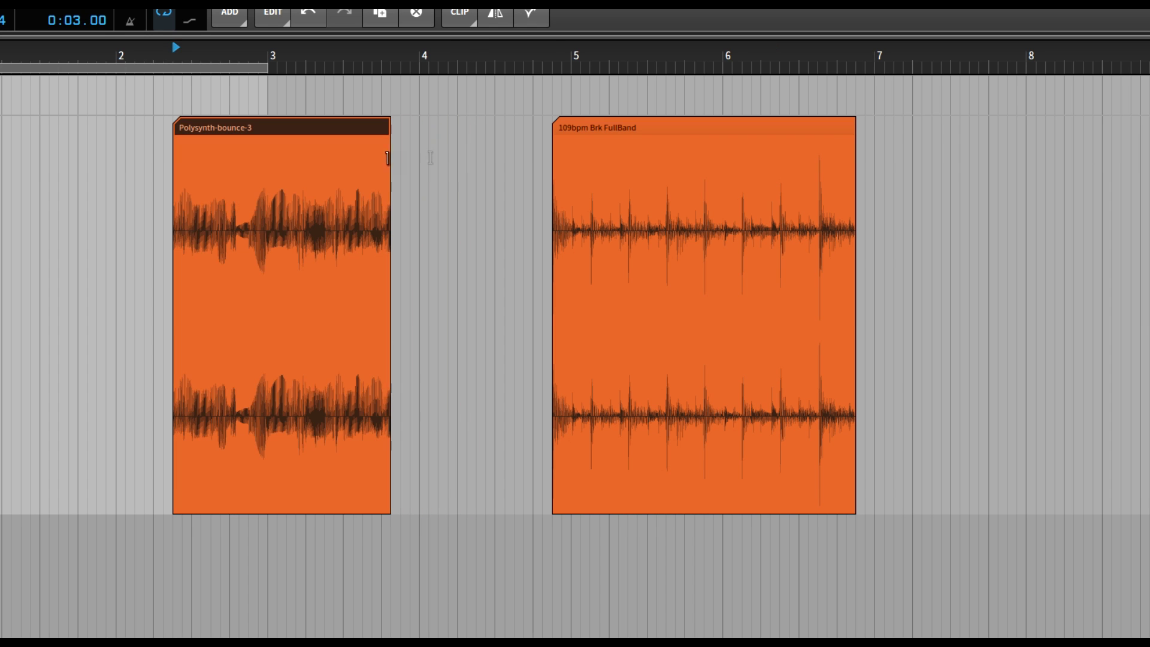
drag(657, 128, 495, 143)
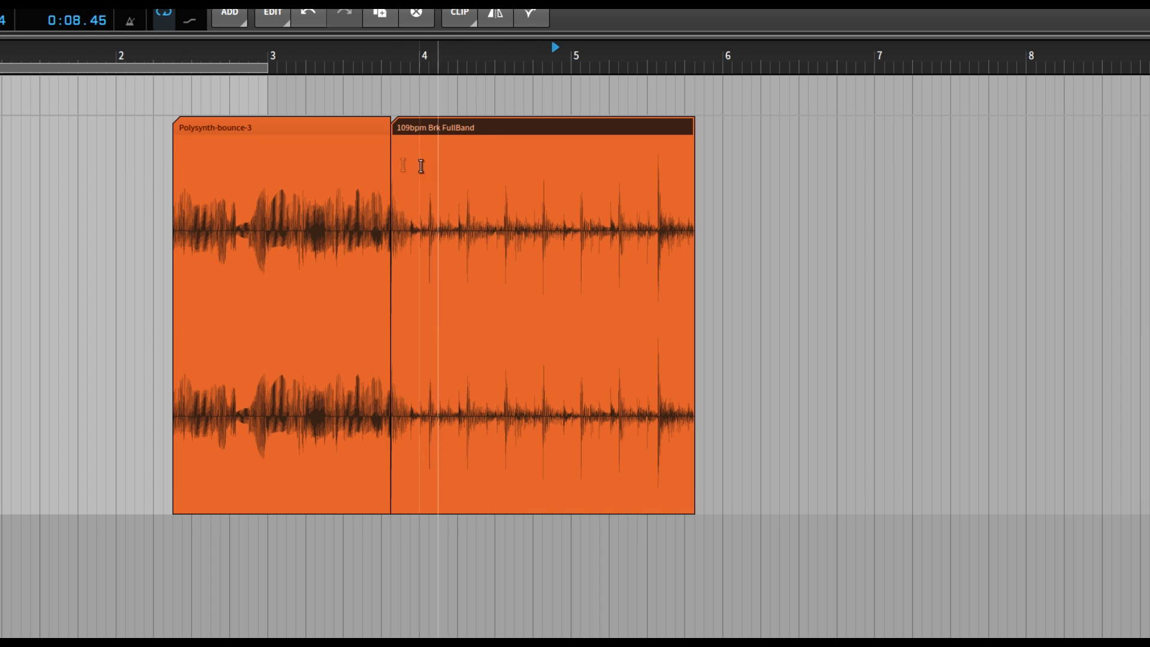
drag(387, 137, 471, 169)
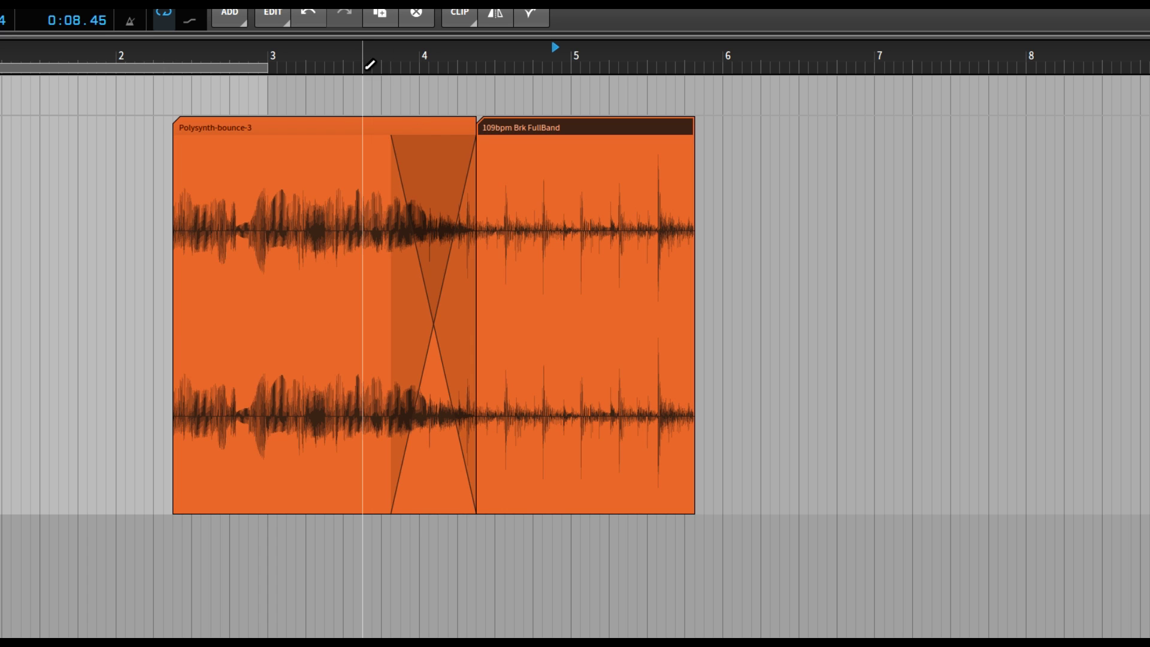
click(358, 45)
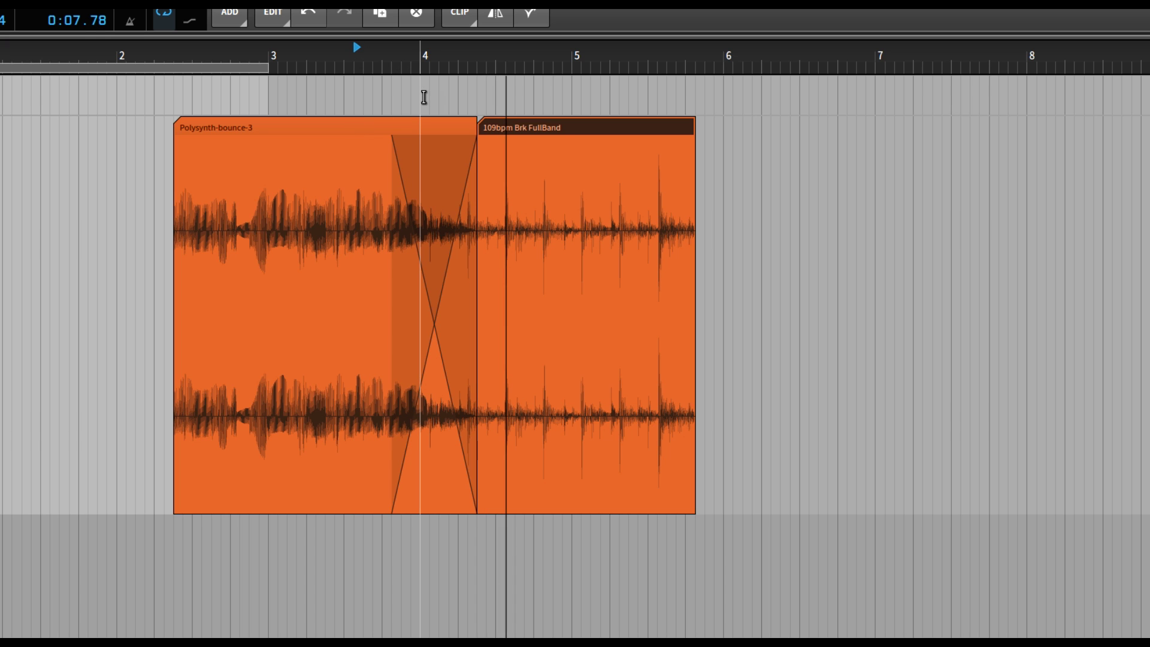
Pull the FullBand clip away from the crossfade and undo back to the full-length, unfaded Polysynth-bounce-3 clip.
drag(562, 127, 744, 133)
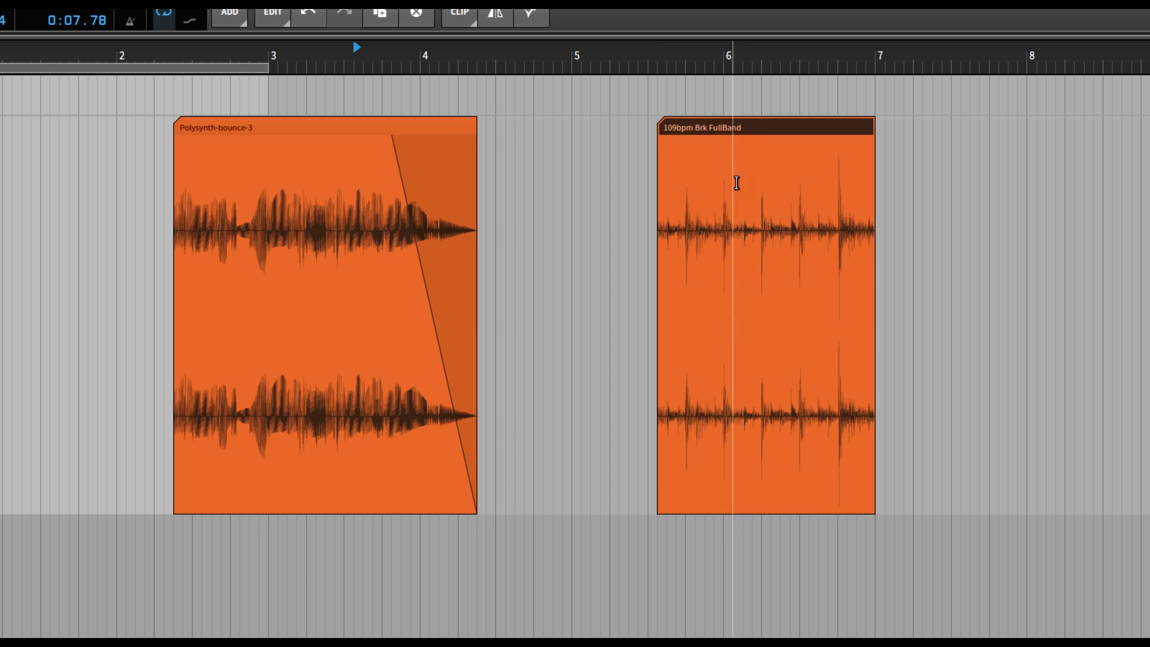
key(ctrl+z)
key(ctrl+z)
key(ctrl+z)
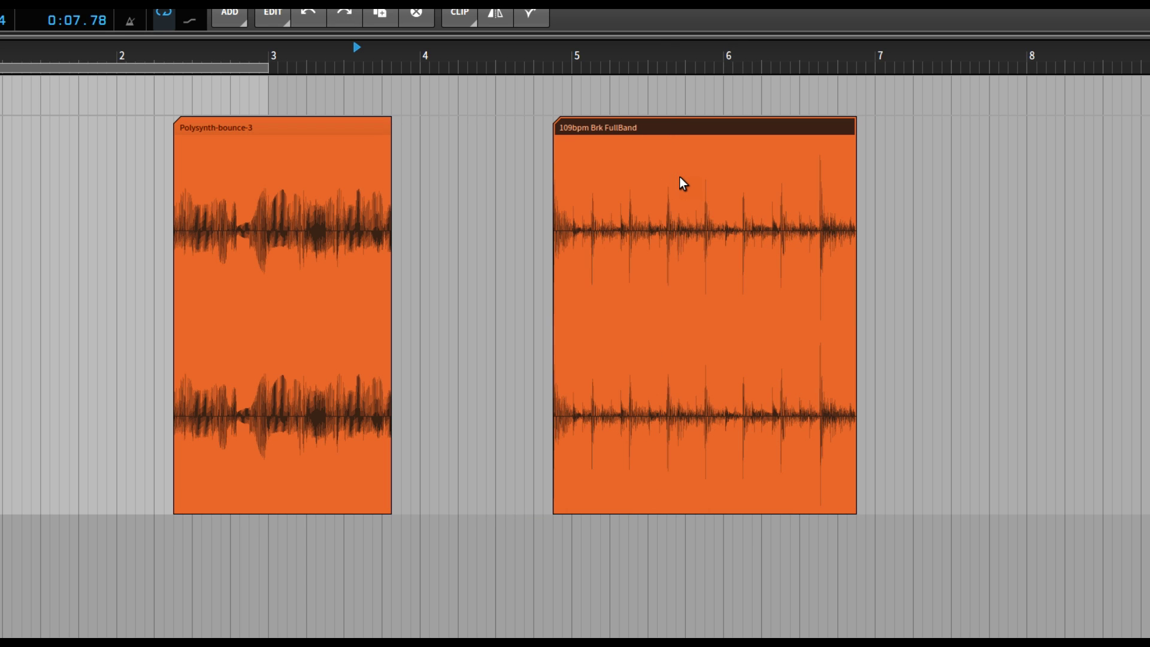
key(ctrl+z)
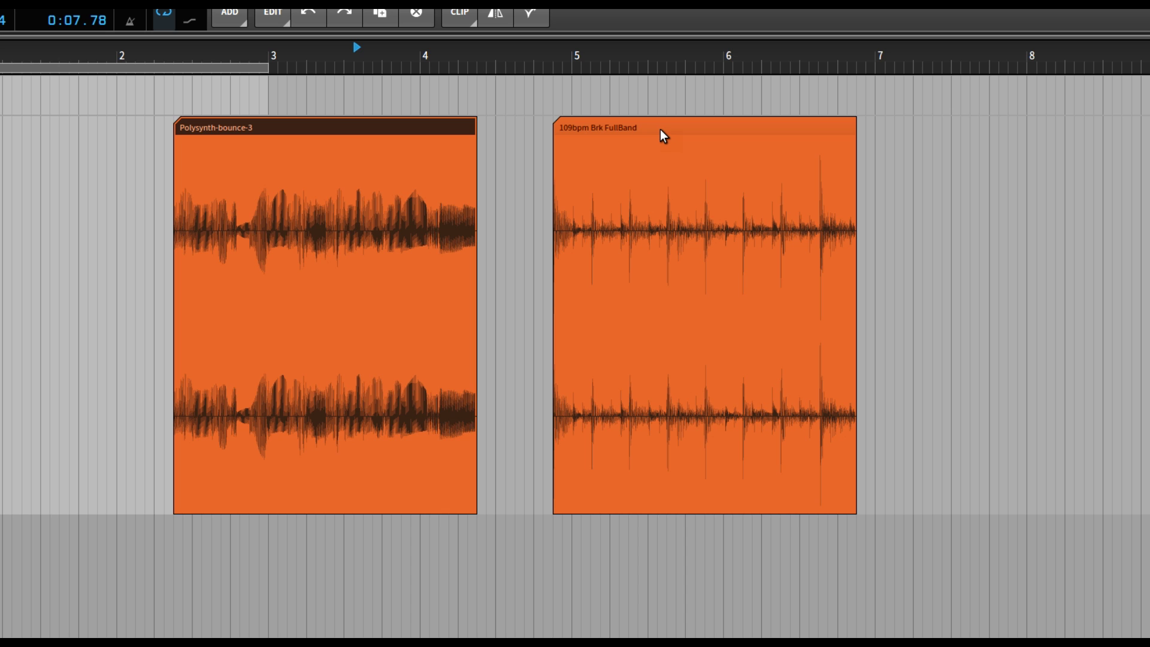
Try overlapping the Polysynth-bounce-3 clip with the FullBand clip and pulling it away again, and undo all the resulting moves and trims.
drag(660, 130, 491, 162)
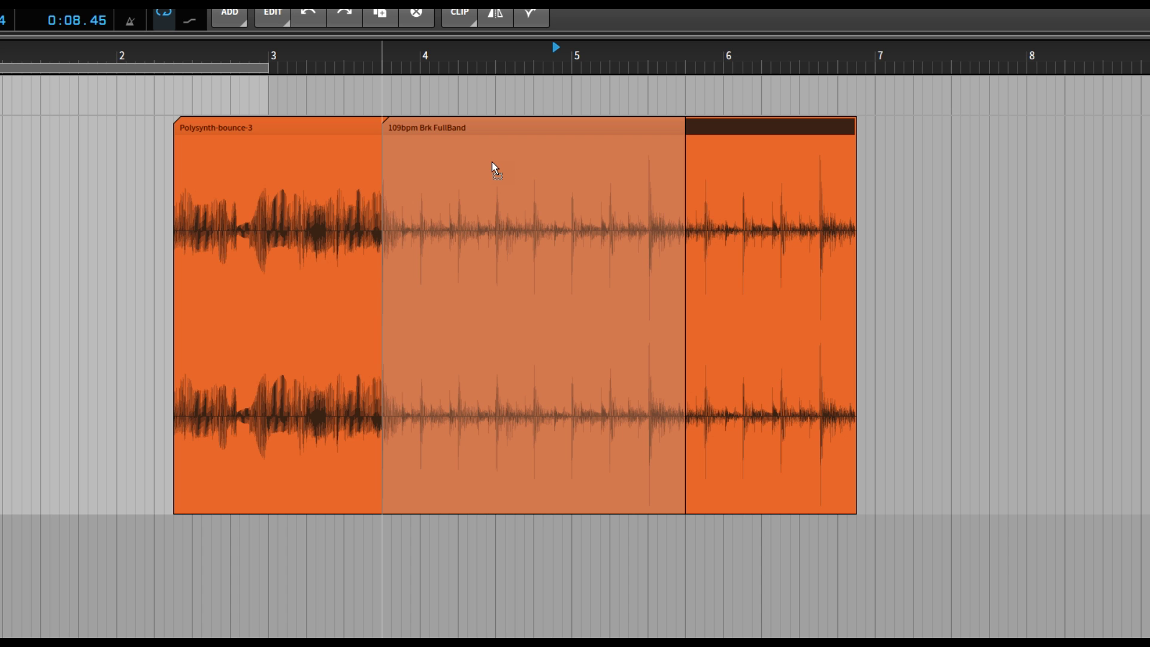
drag(491, 162, 451, 173)
drag(476, 134, 675, 121)
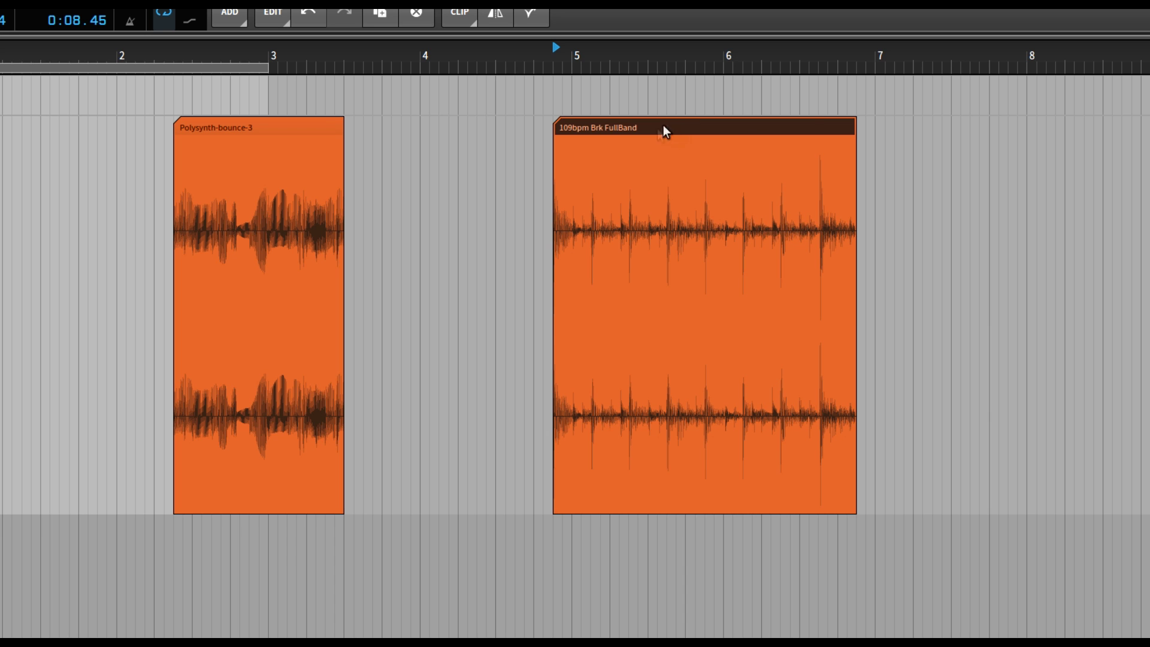
drag(656, 131, 761, 130)
key(ctrl+z)
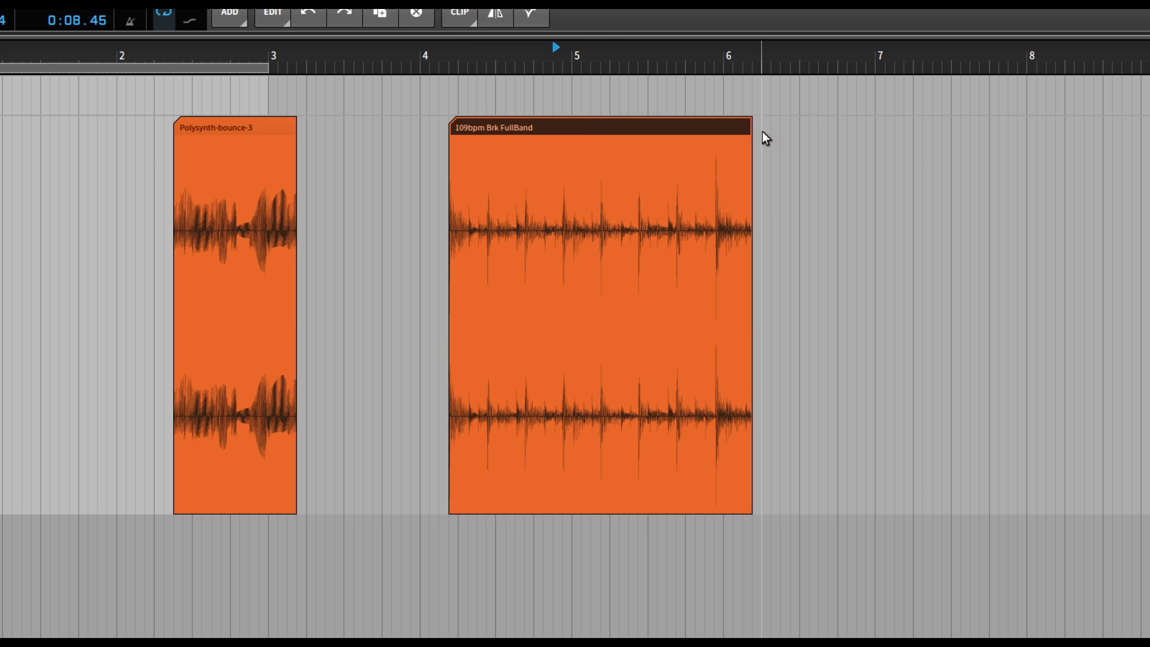
key(ctrl+z)
key(ctrl+z)
key(ctrl+z)
key(ctrl+z)
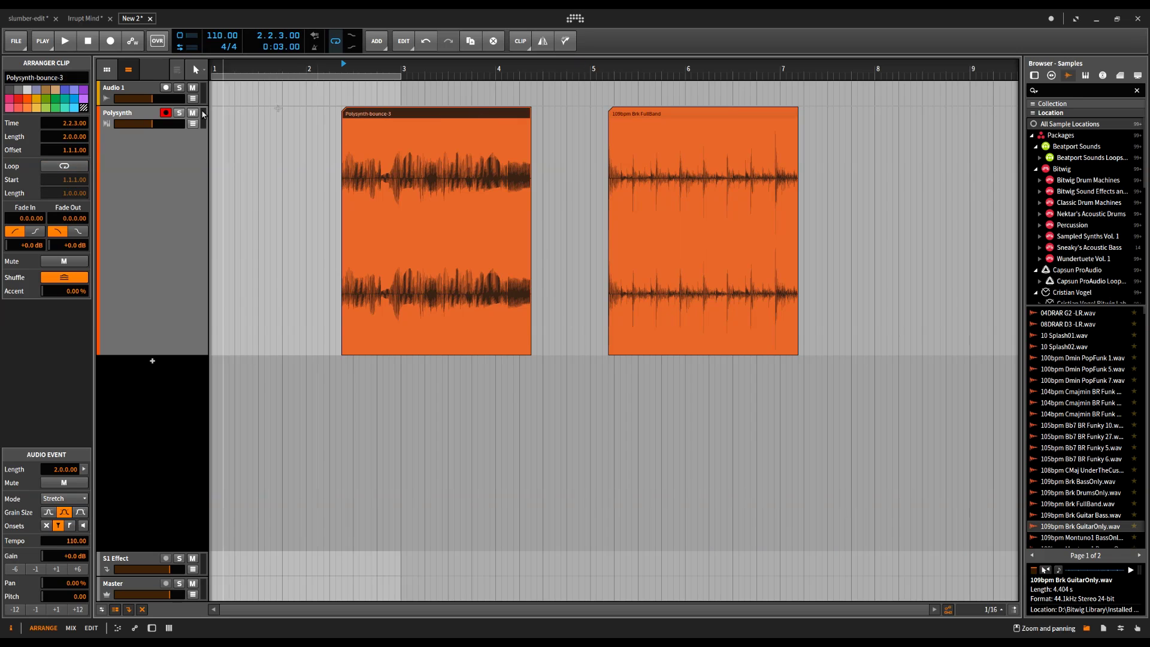
Loop the Polysynth-bounce-3 clip, butt the FullBand clip against it with a crossfade reaching almost to bar 6, and play the transition.
click(66, 167)
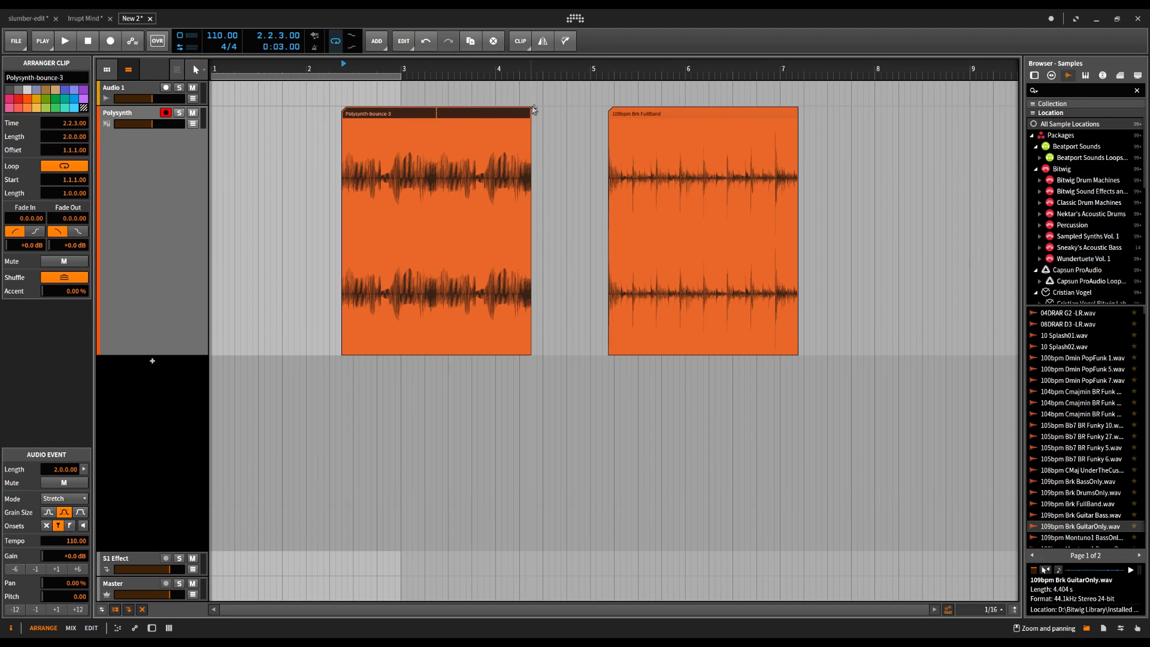
drag(611, 114, 377, 167)
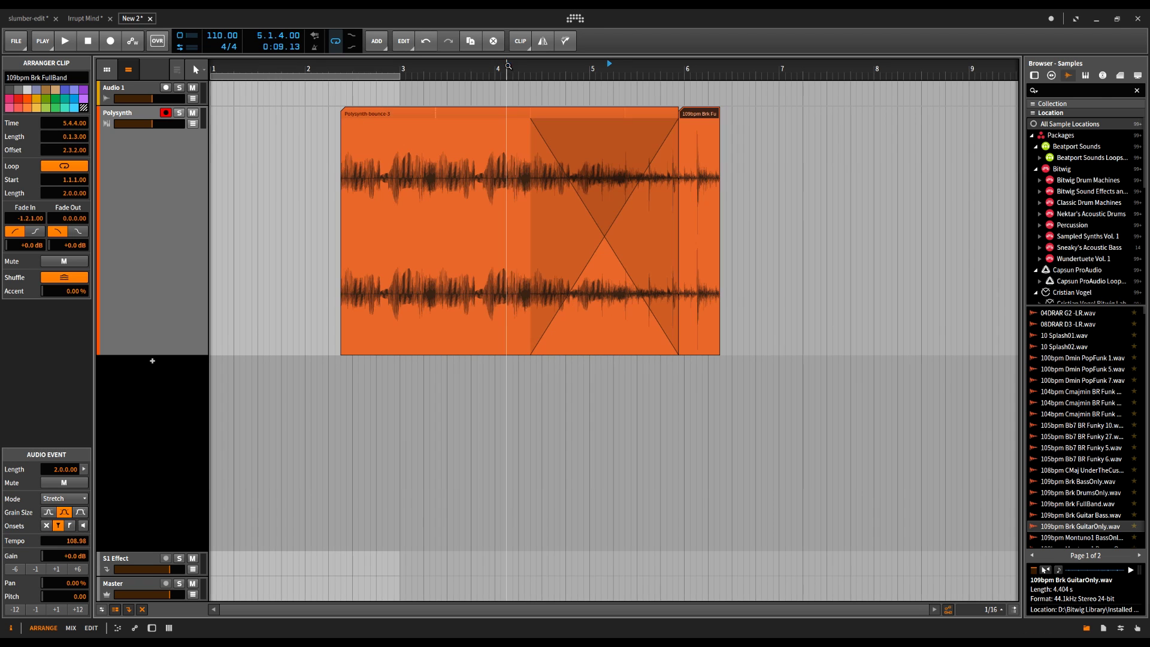
double_click(508, 65)
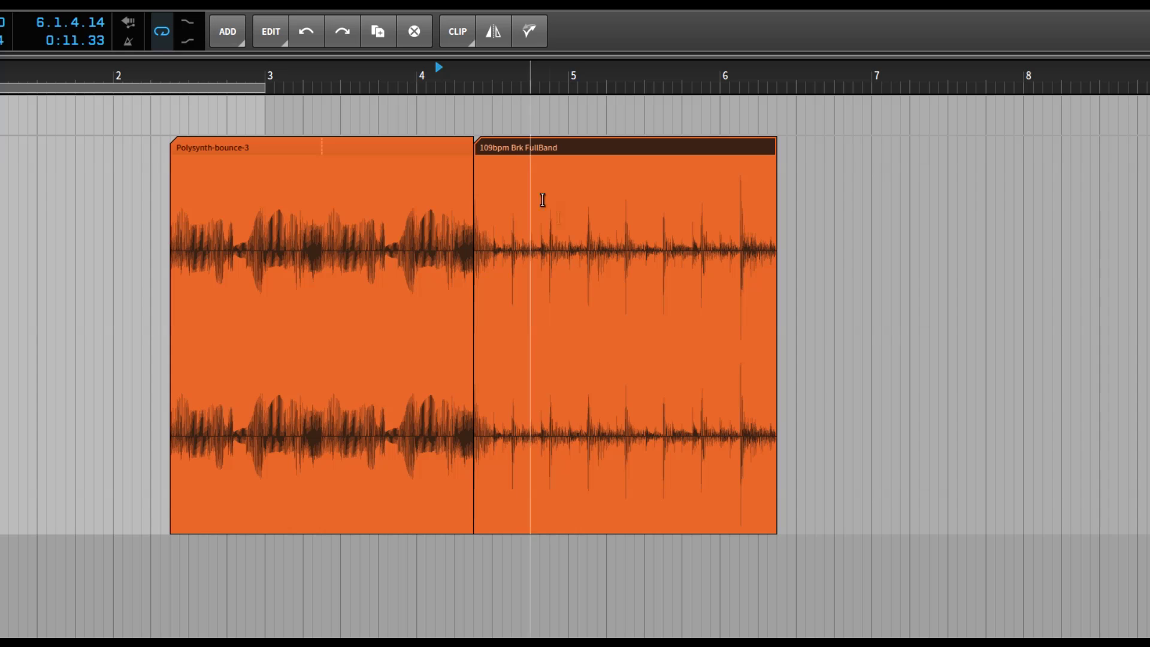
Auto-fade a time selection from 3.4.1.00 to just past bar 5 across the boundary between the two unfaded clips.
click(579, 227)
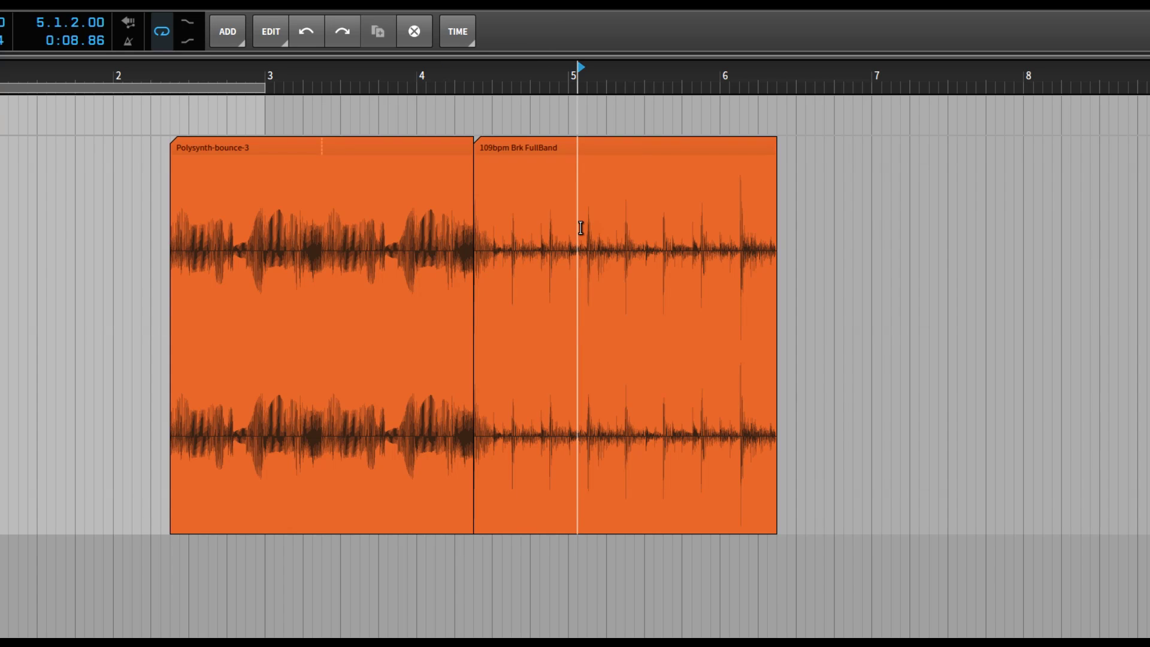
click(620, 147)
drag(380, 333, 599, 328)
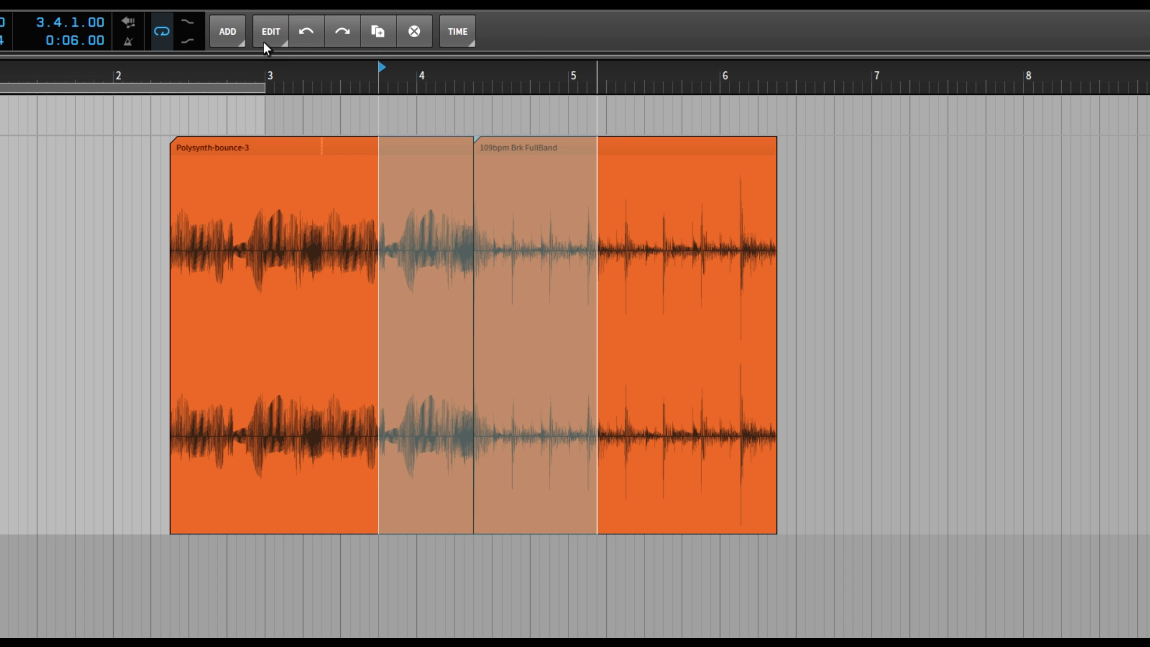
click(454, 36)
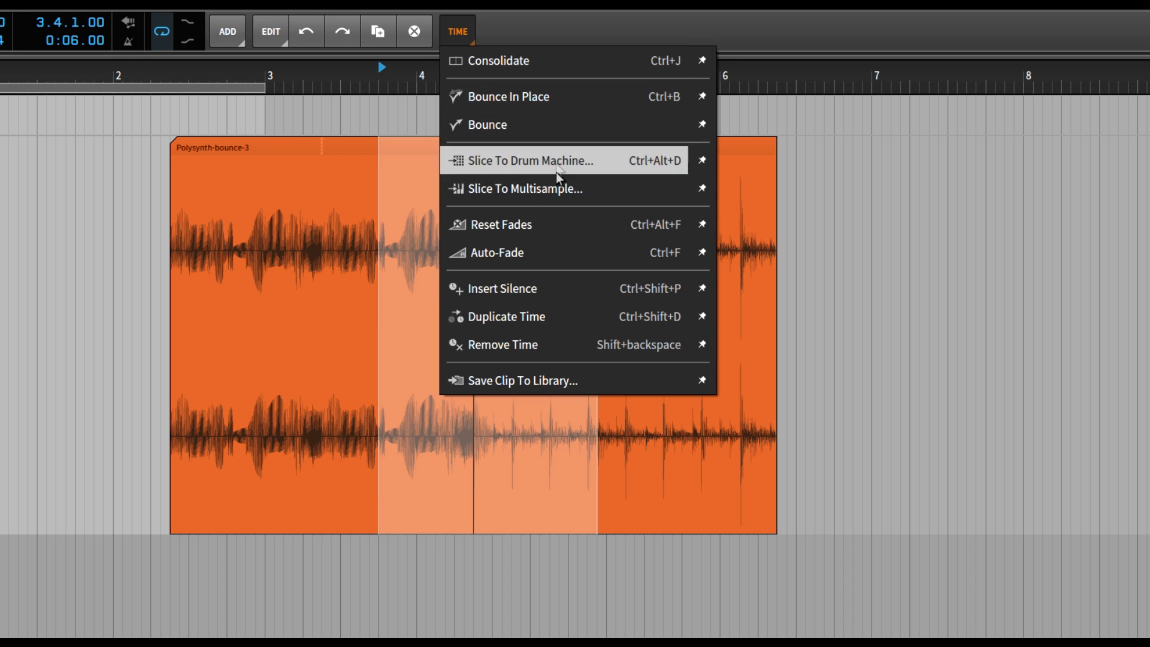
click(542, 254)
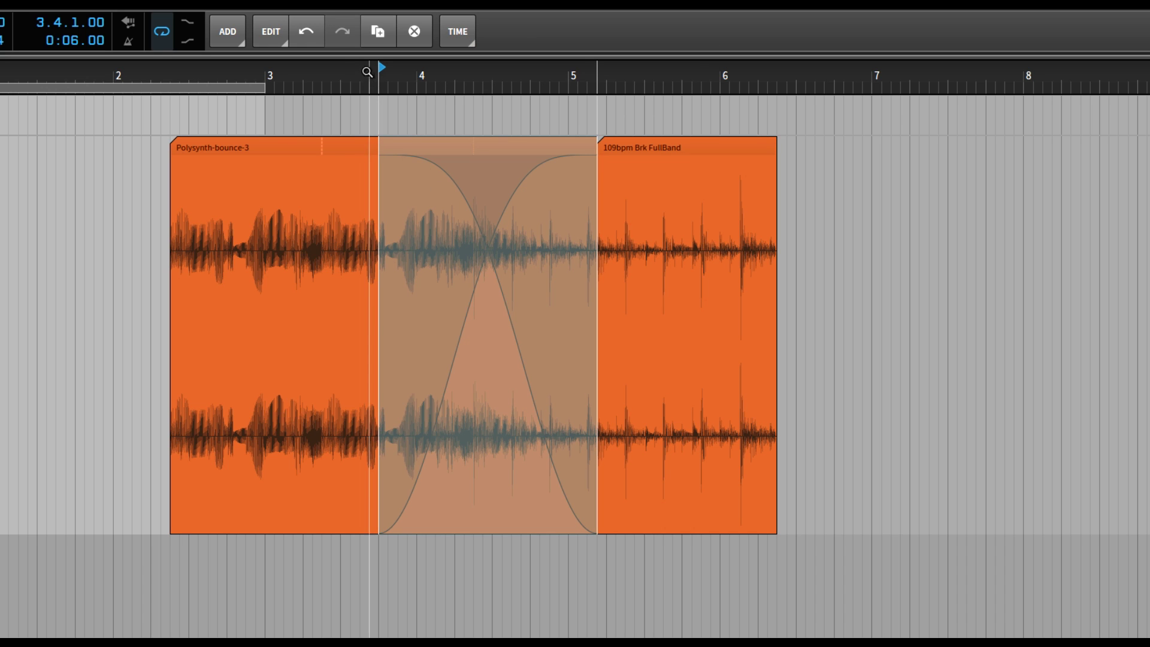
Play the automatic crossfade from just before its start and reshape the FullBand clip's fade-in curve.
click(366, 72)
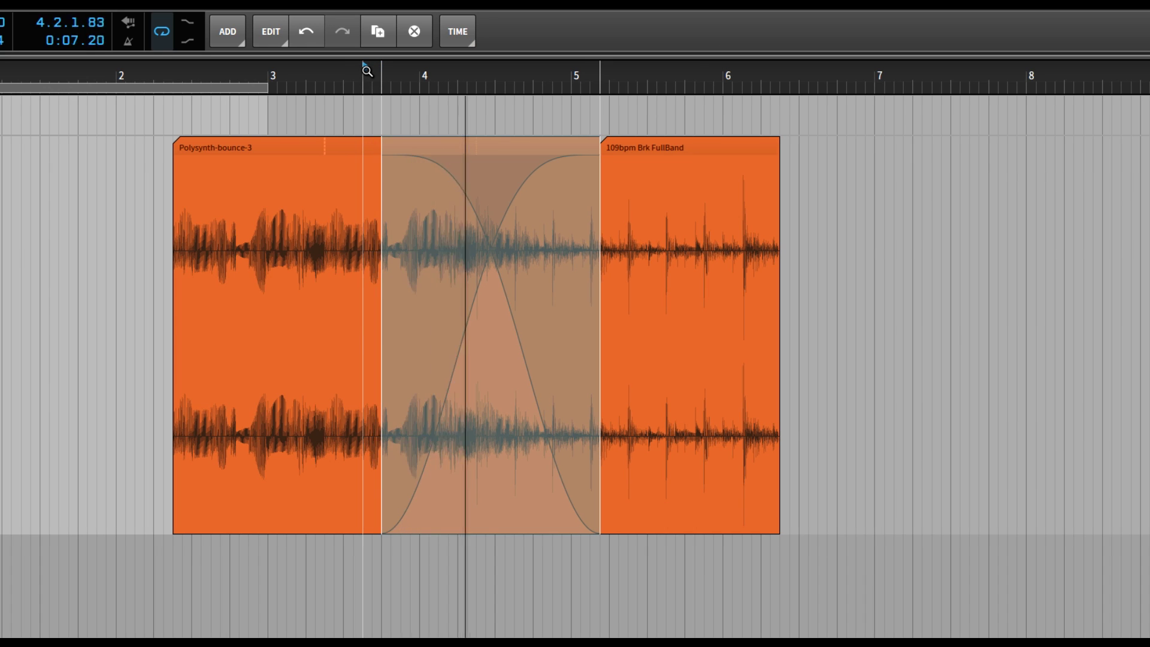
key(space)
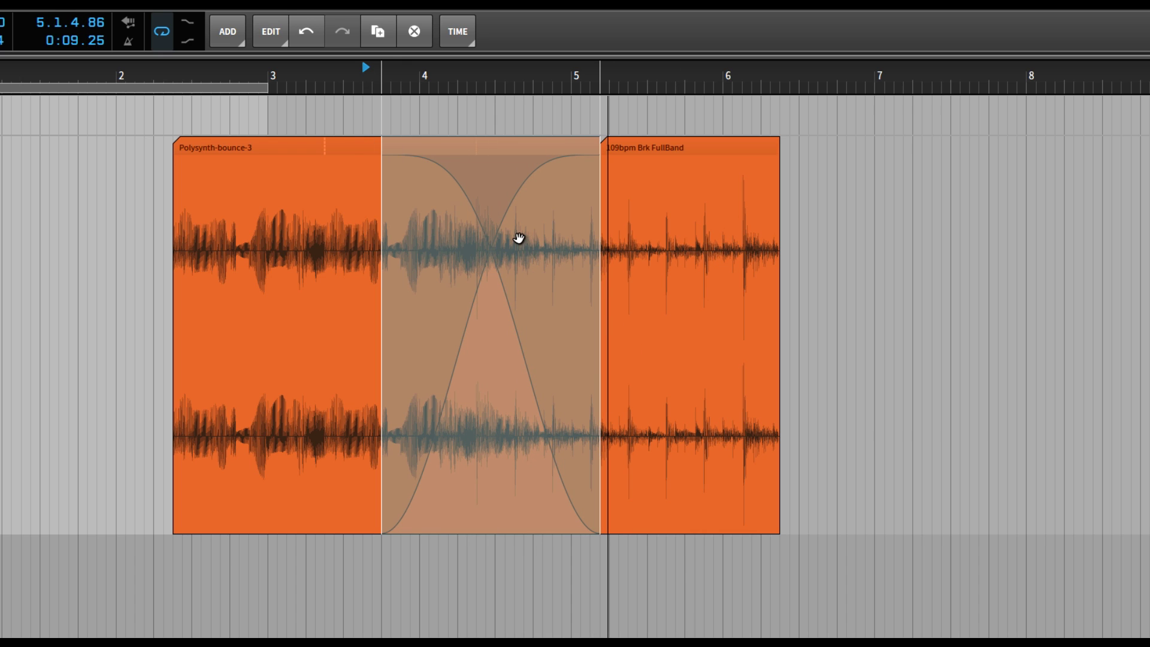
click(518, 238)
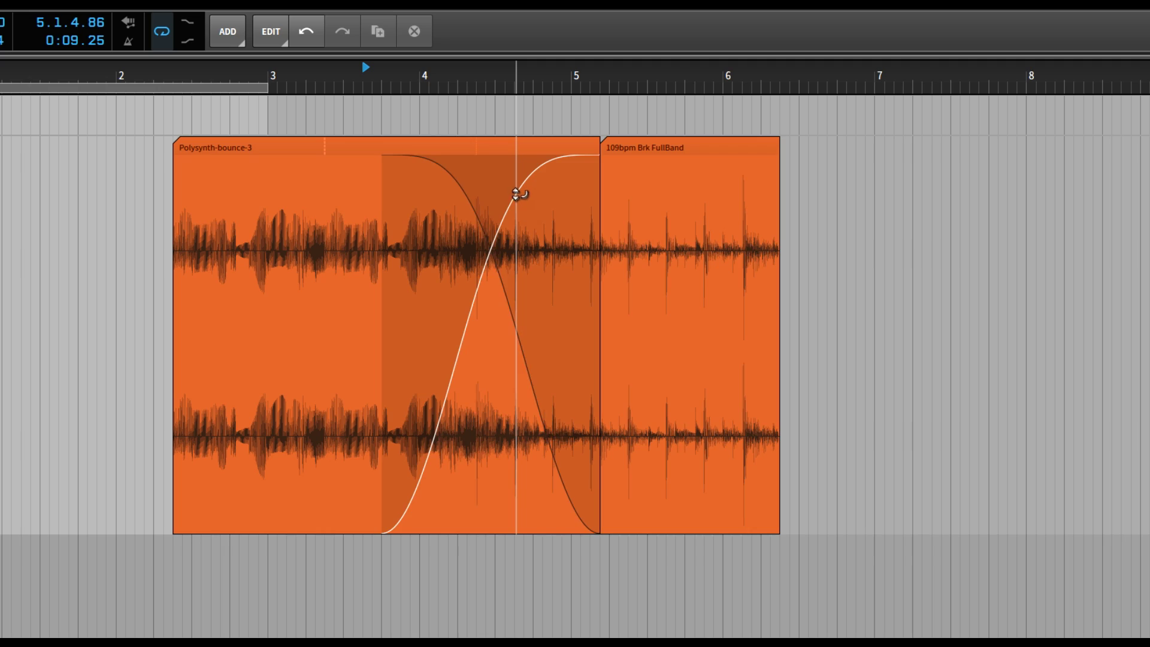
mouse_move(516, 193)
mouse_down()
mouse_move(516, 215)
mouse_move(515, 183)
mouse_up()
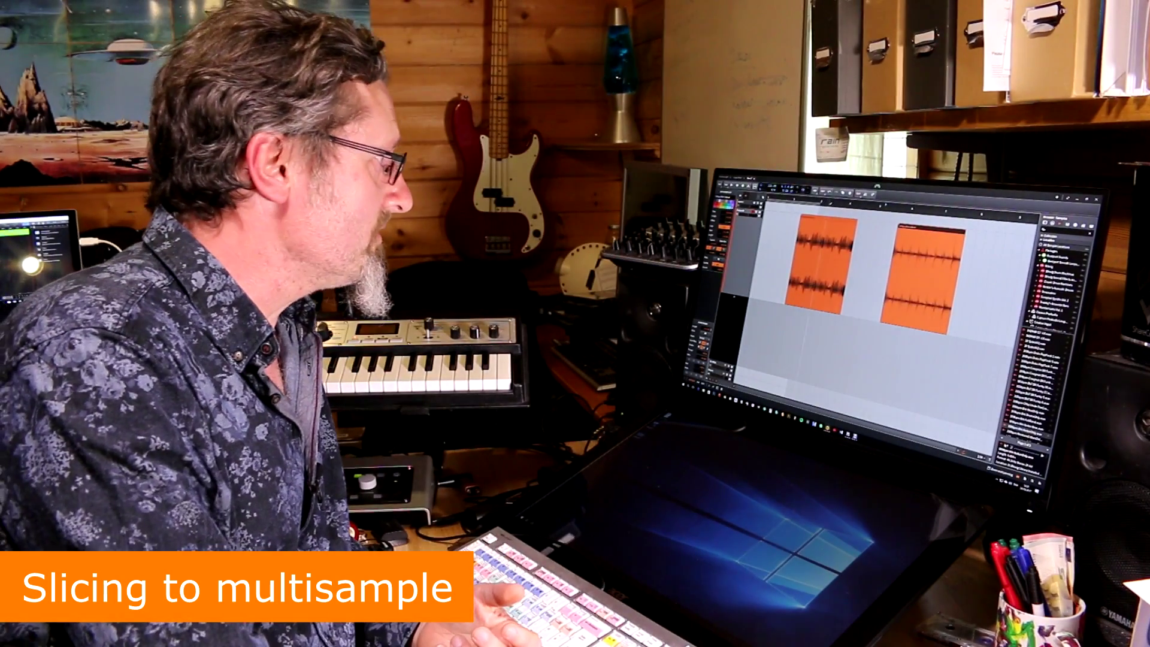
Slice the Polysynth-bounce-3 clip to a multisample with Bounce and Slice, Pre-Fader source and slices at Onset.
scroll(827, 258, down, 3)
scroll(827, 258, up, 5)
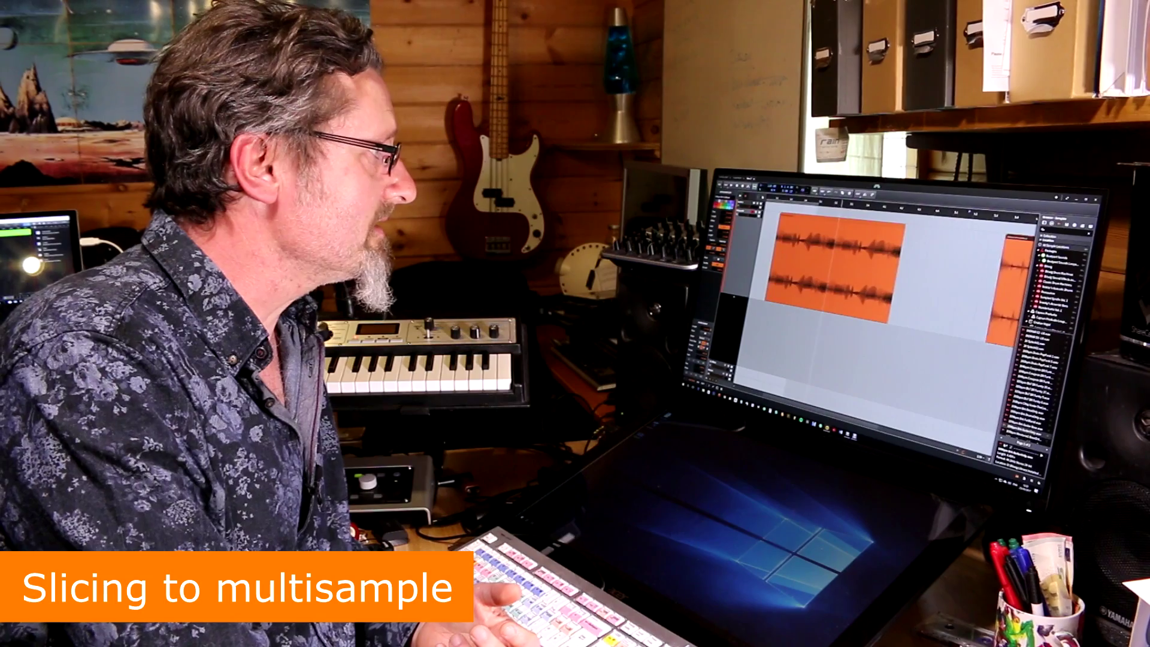
scroll(851, 270, up, 3)
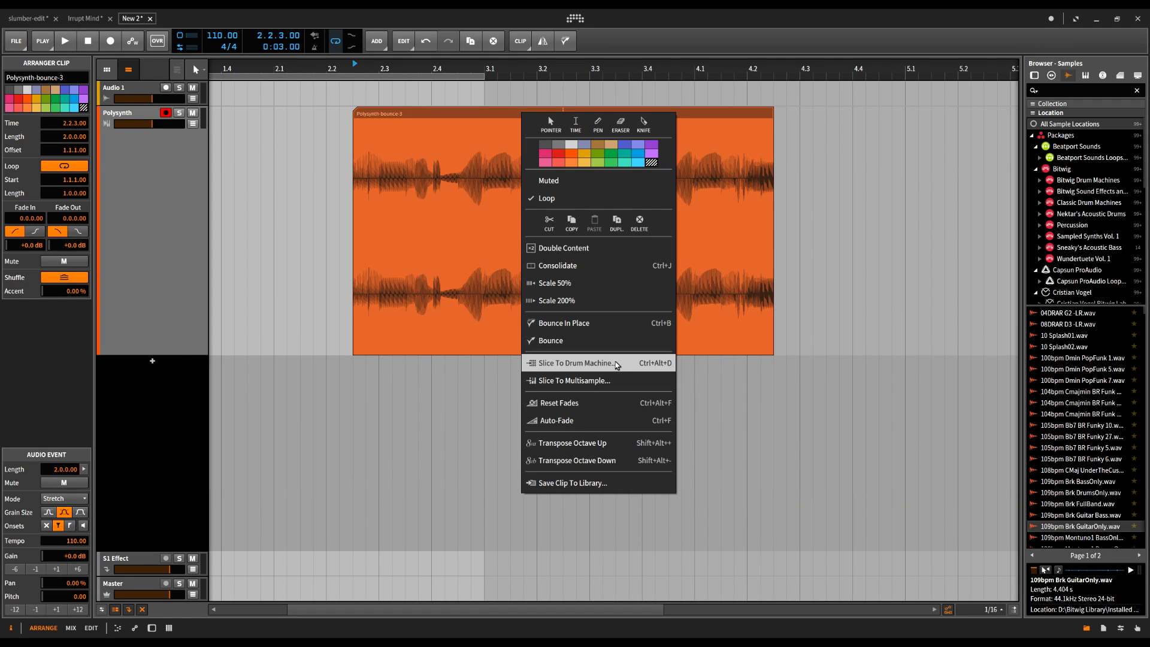
click(596, 381)
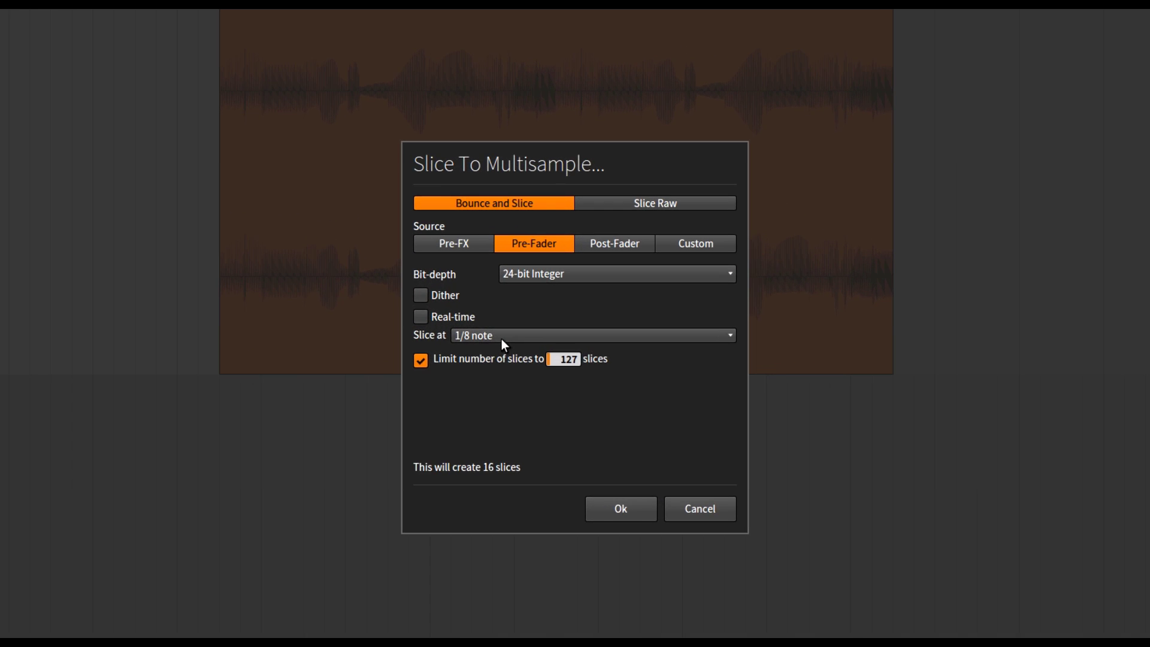
click(501, 339)
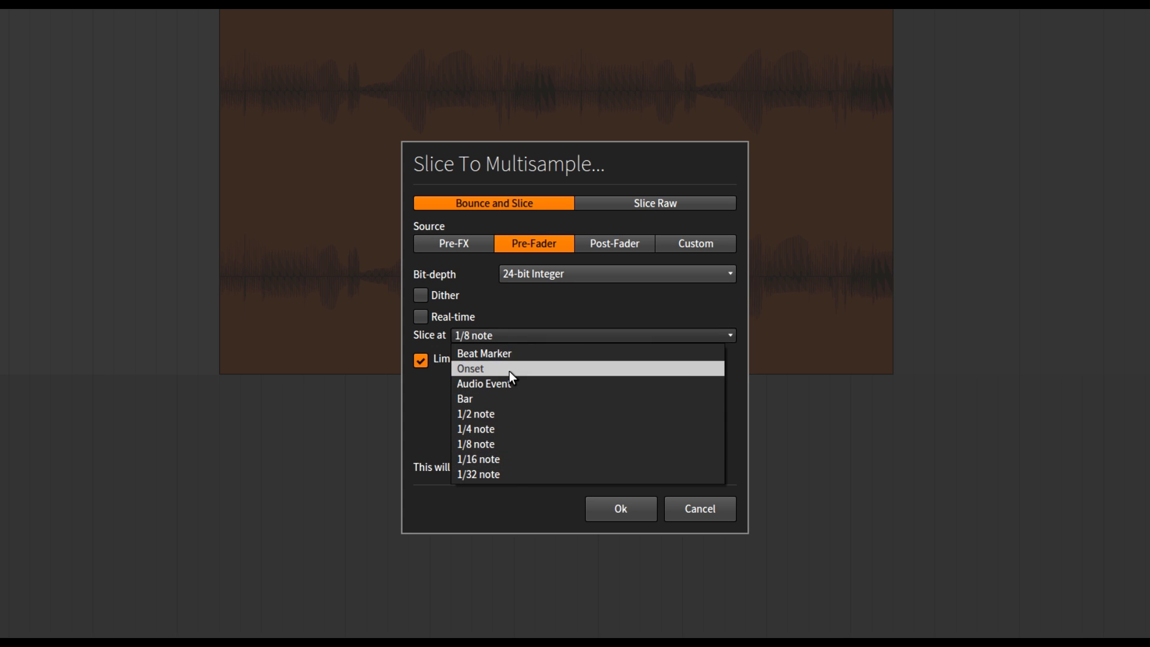
click(509, 372)
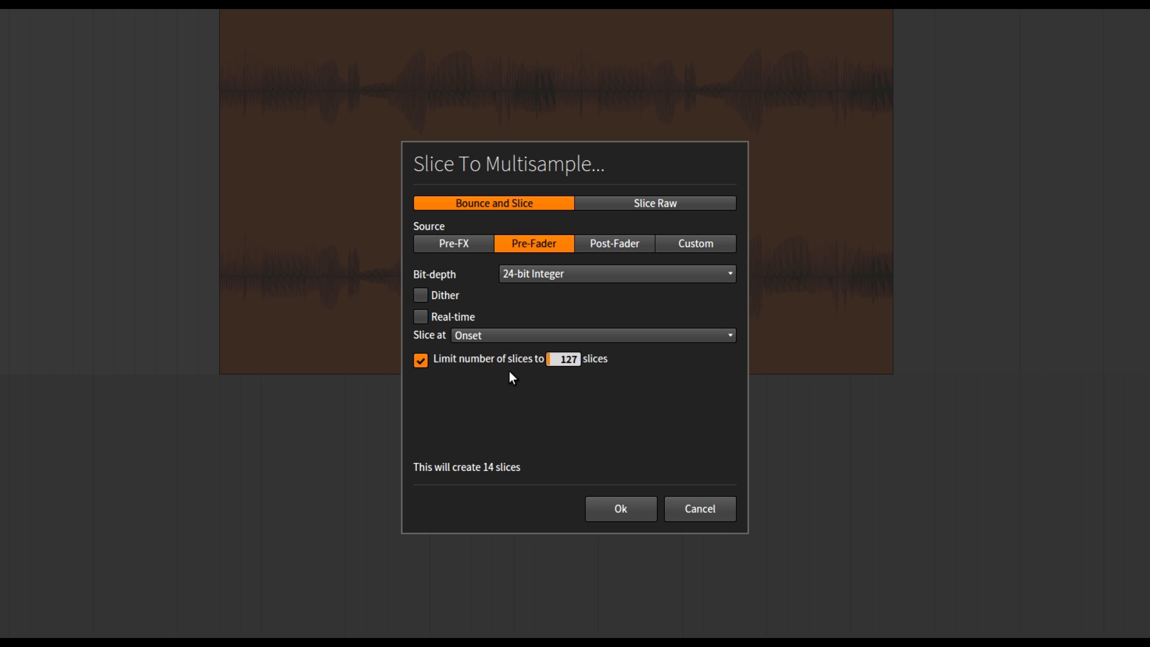
click(604, 510)
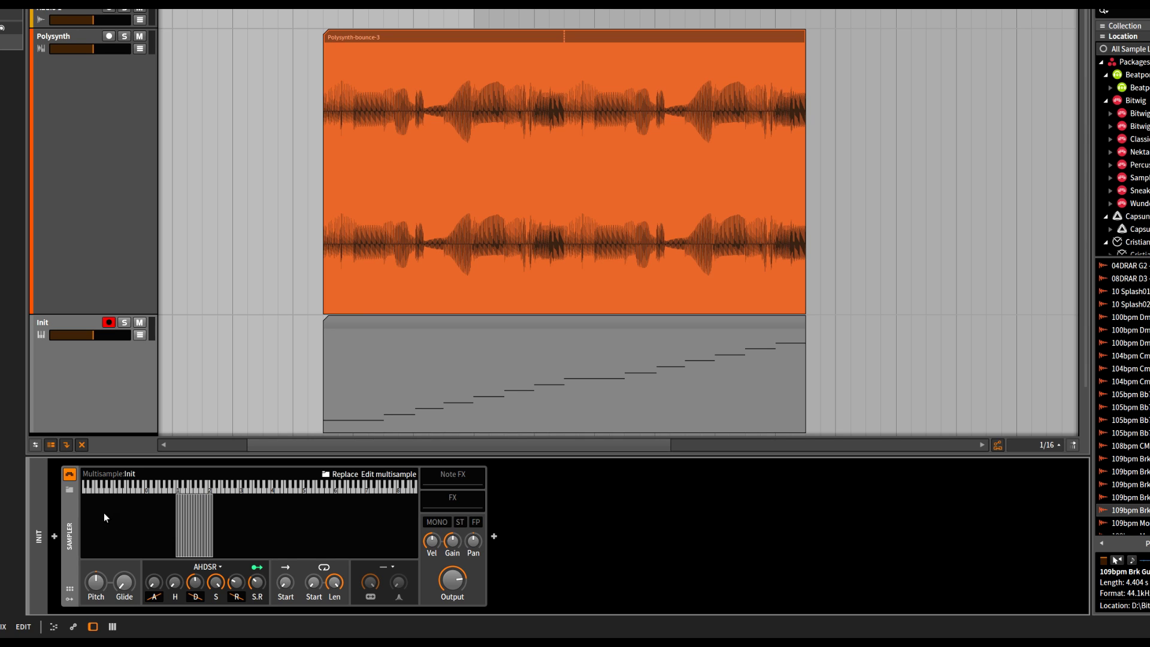
Play the sliced Init track soloed and switch the solo to the Polysynth track to compare the two.
click(120, 369)
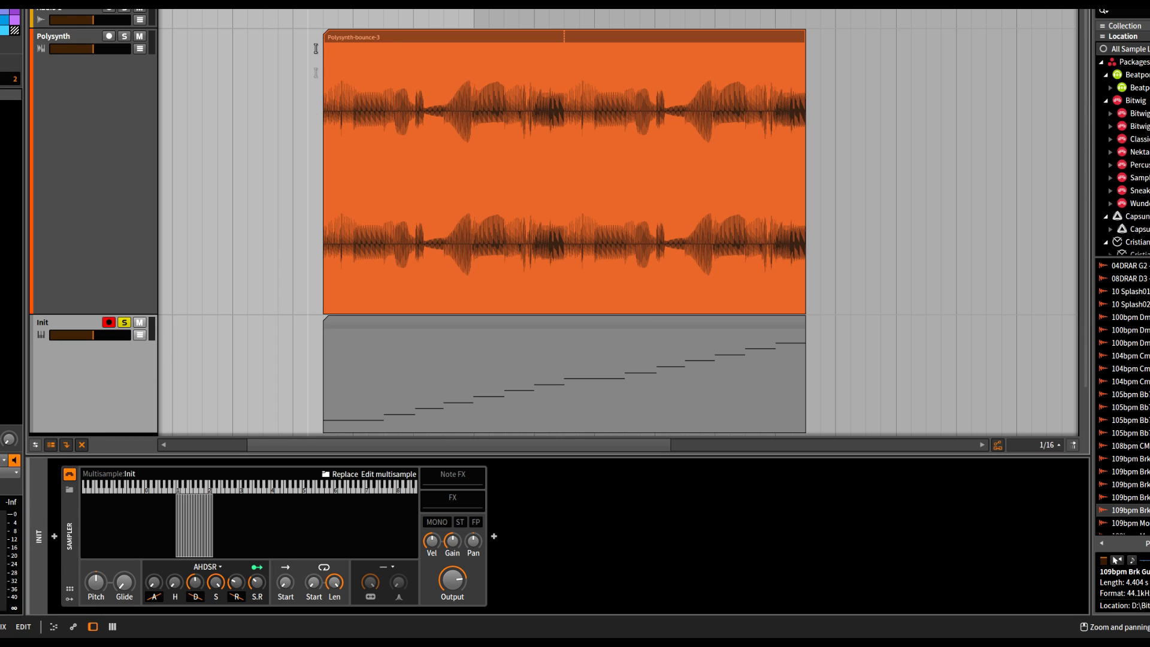
key(space)
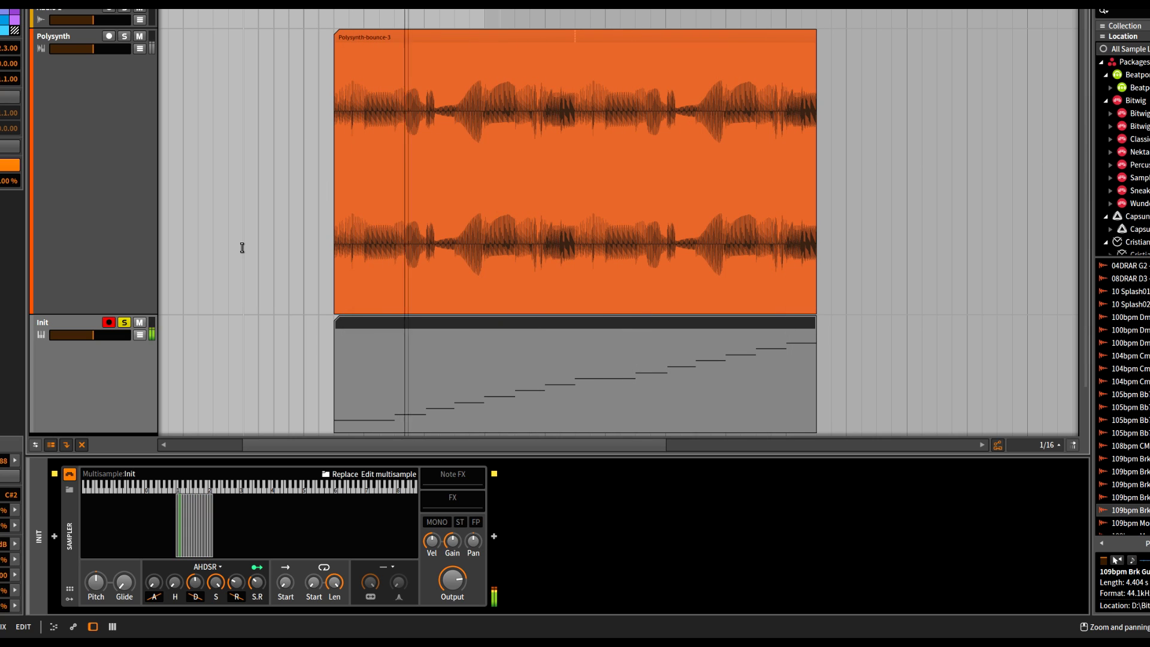
click(125, 322)
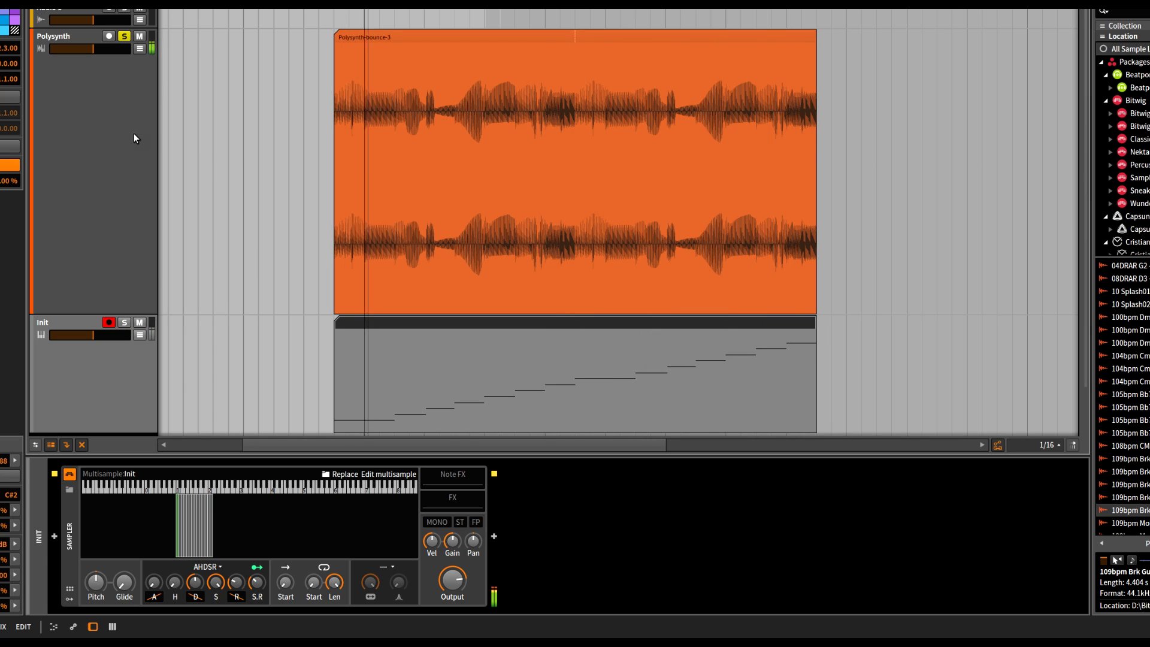